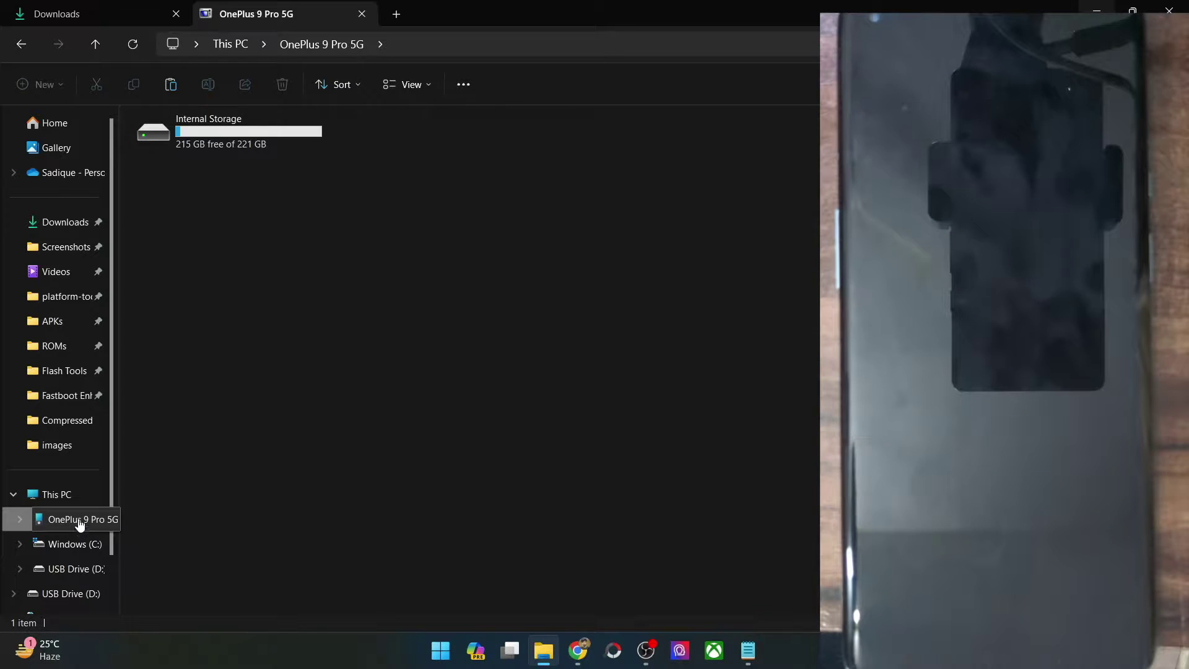
# Permanently delete twrp.img from the OnePlus 9 Pro 5G's Internal Storage
pyautogui.doubleClick(217, 125)
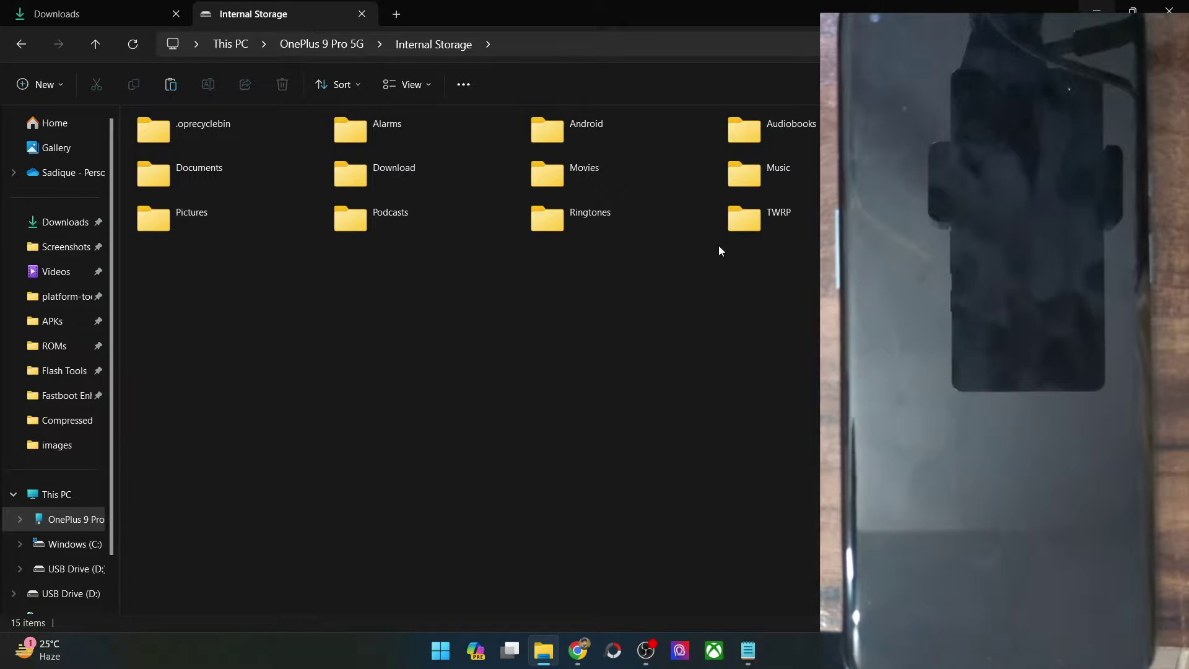
pyautogui.click(941, 217)
pyautogui.press('Delete')
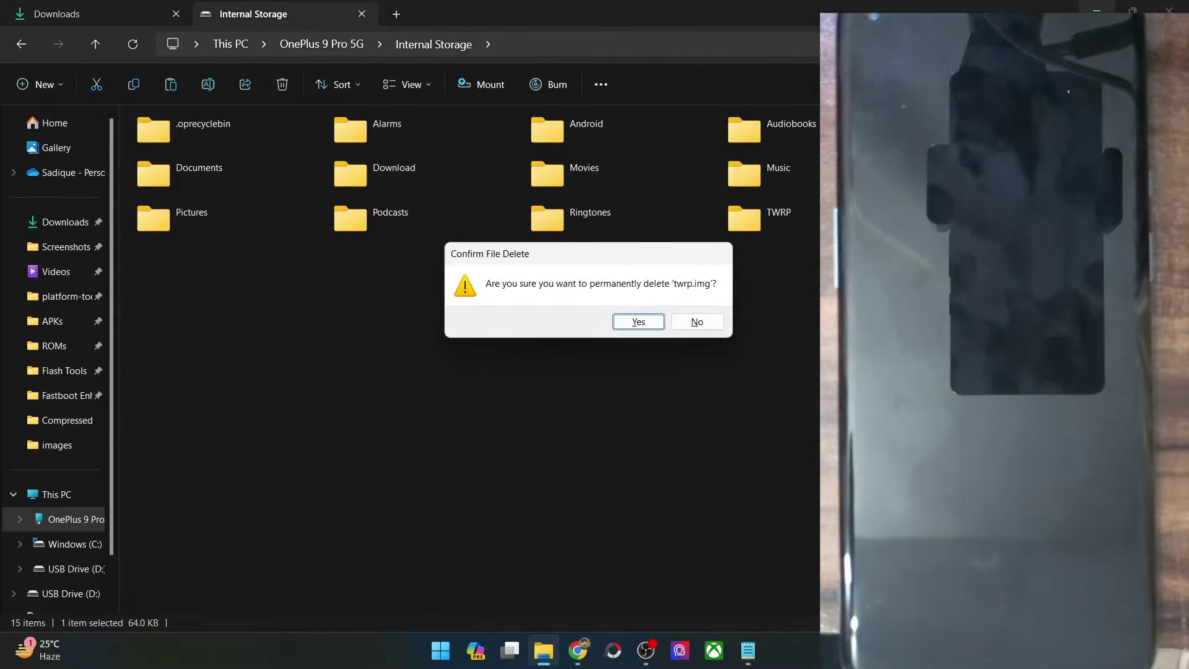
pyautogui.click(639, 322)
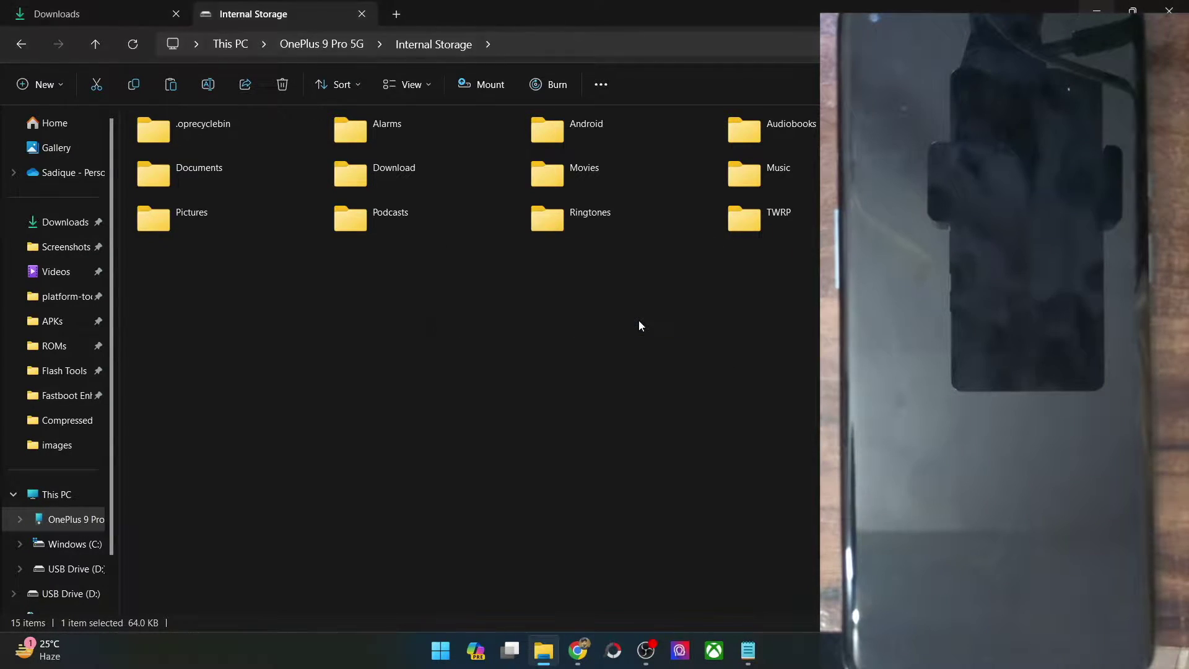
# Show the This PC overview of devices and drives, and switch to the Droidwin guide in Chrome
pyautogui.click(81, 521)
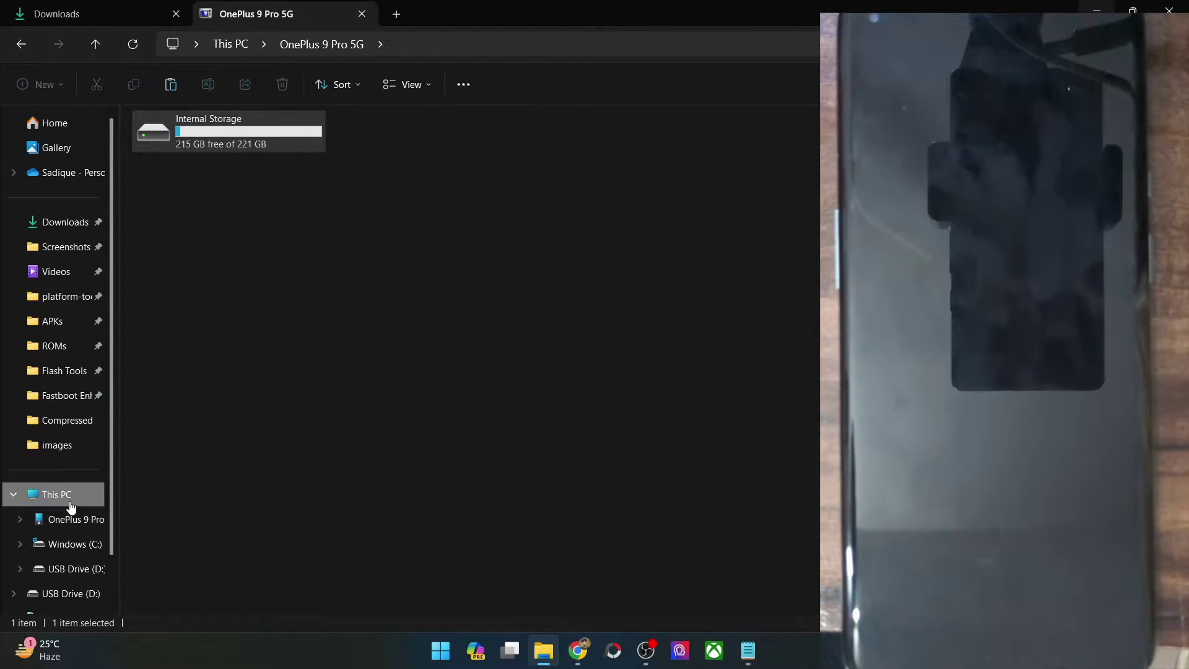
pyautogui.click(83, 494)
pyautogui.click(290, 428)
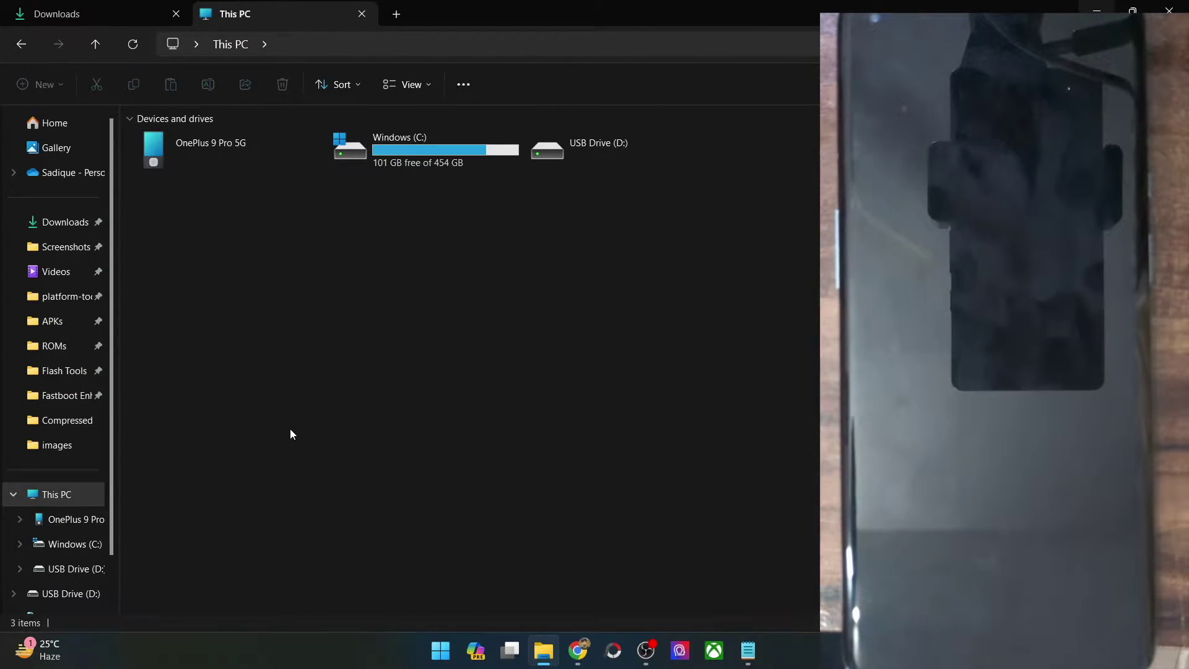
pyautogui.click(578, 650)
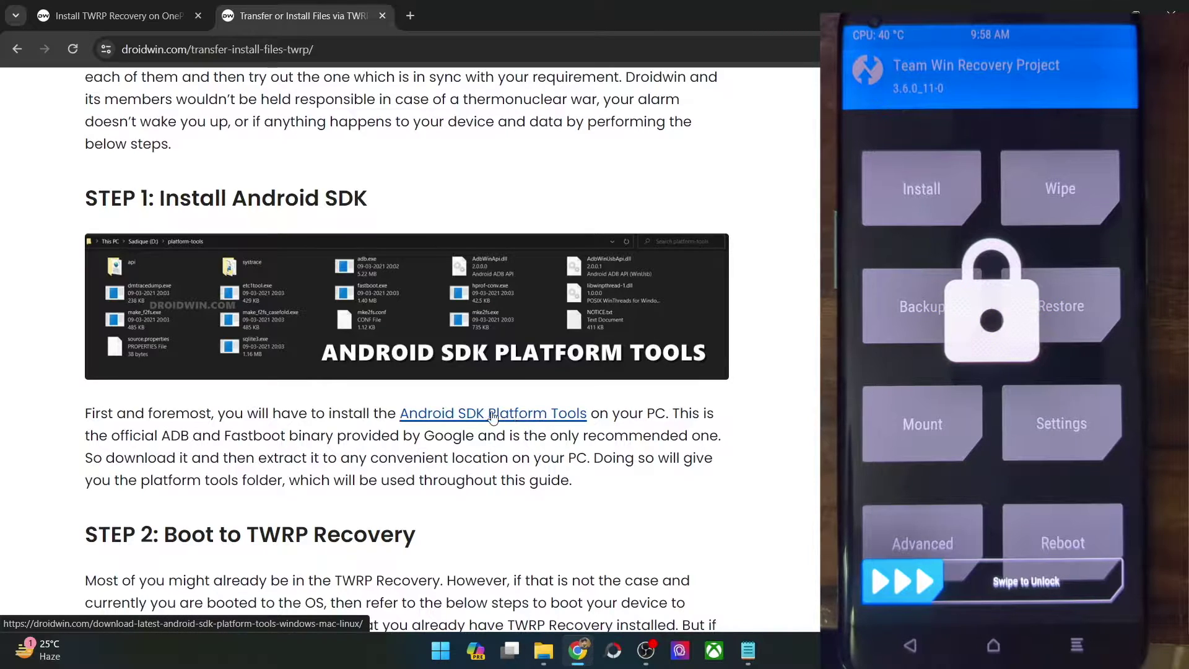
# Switch to File Explorer and open the platform-tools folder to review its contents
pyautogui.click(543, 651)
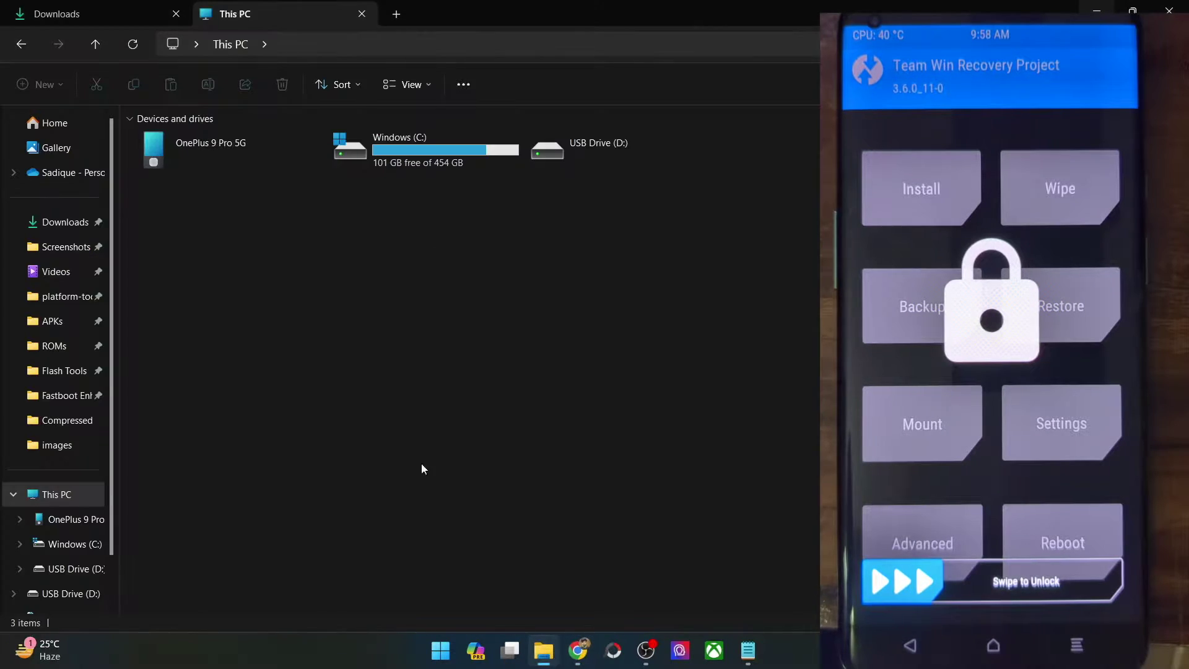
pyautogui.click(87, 13)
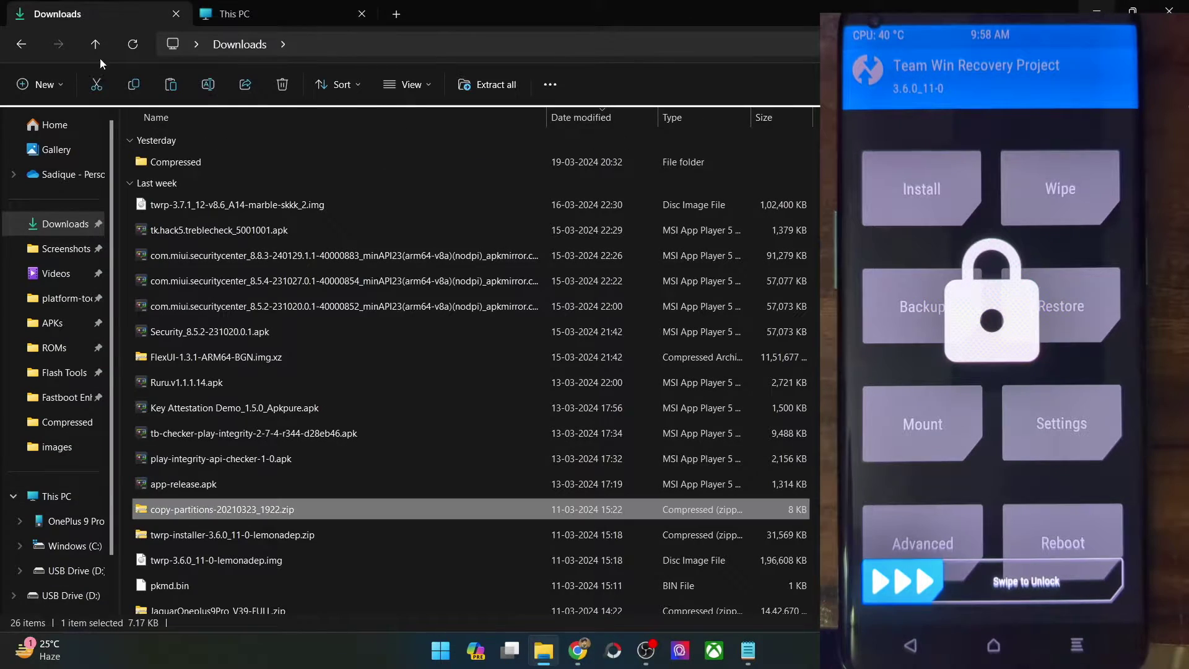
pyautogui.click(66, 298)
pyautogui.moveTo(738, 466); pyautogui.dragTo(105, 117)
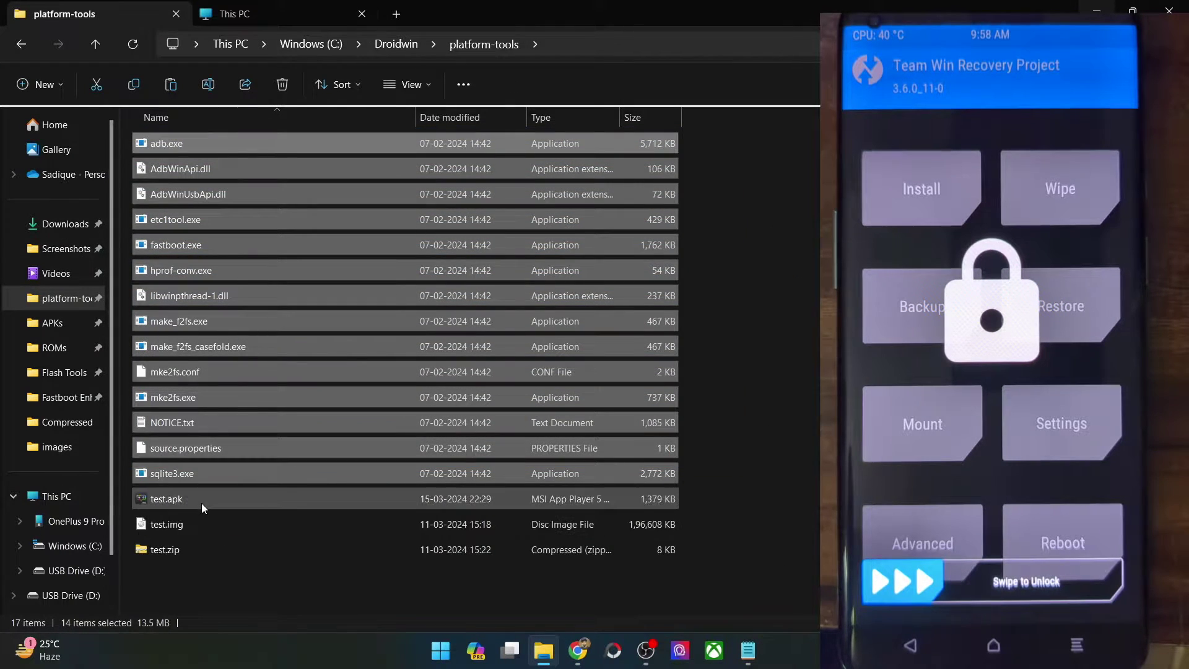
pyautogui.moveTo(752, 467); pyautogui.dragTo(429, 151)
pyautogui.click(743, 588)
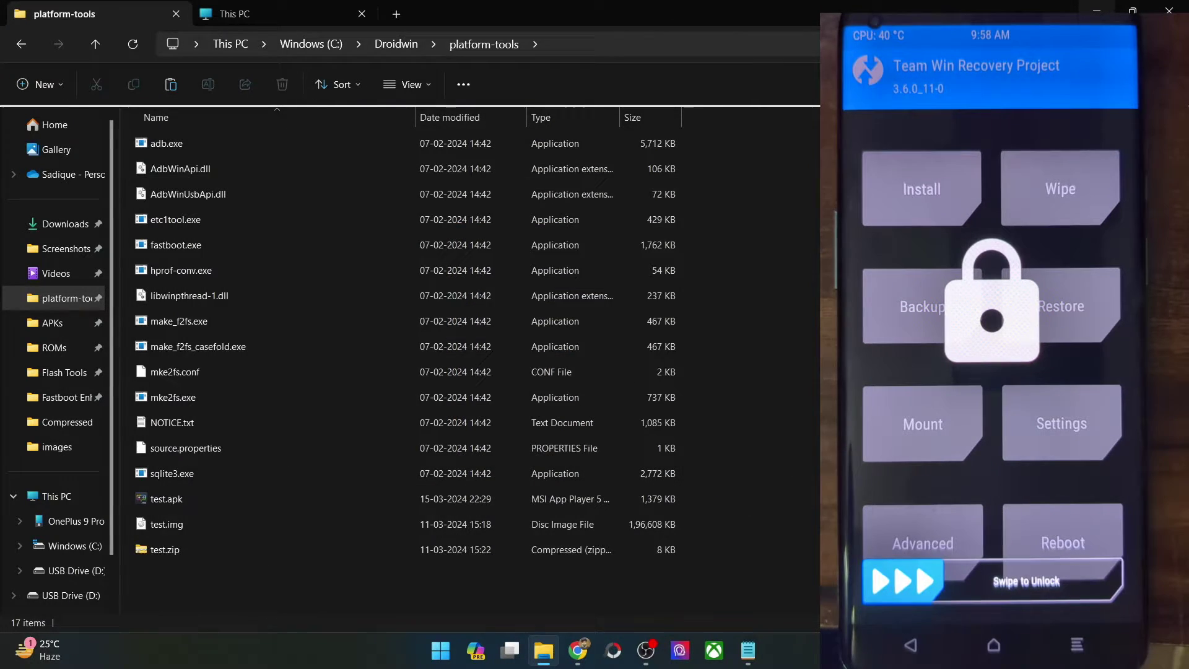
# Return to the Droidwin guide in Chrome and read through to the section on transferring files via TWRP MTP
pyautogui.click(576, 649)
pyautogui.scroll(-15, 407, 406)
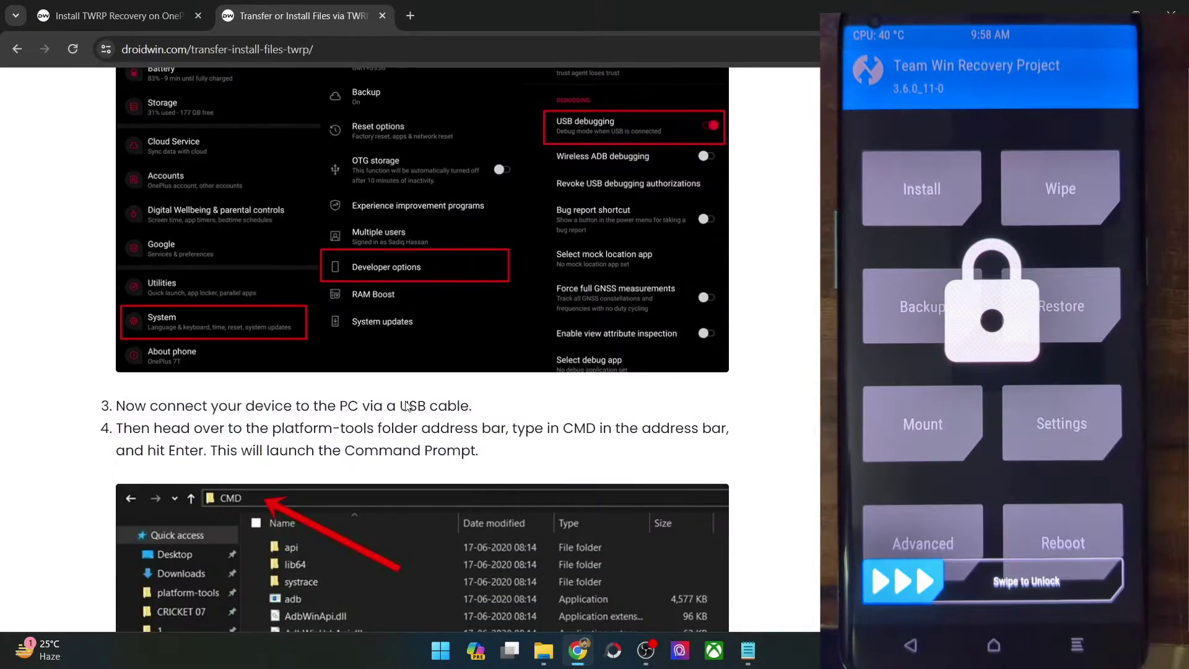
pyautogui.scroll(-10, 406, 406)
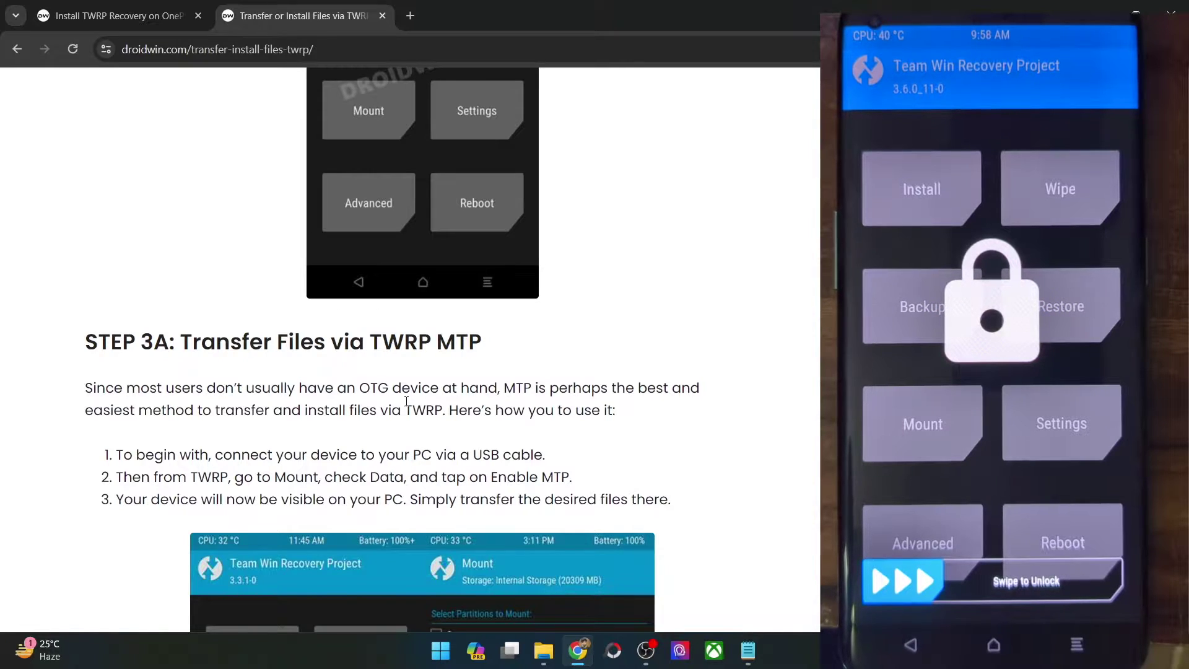
pyautogui.scroll(1, 407, 401)
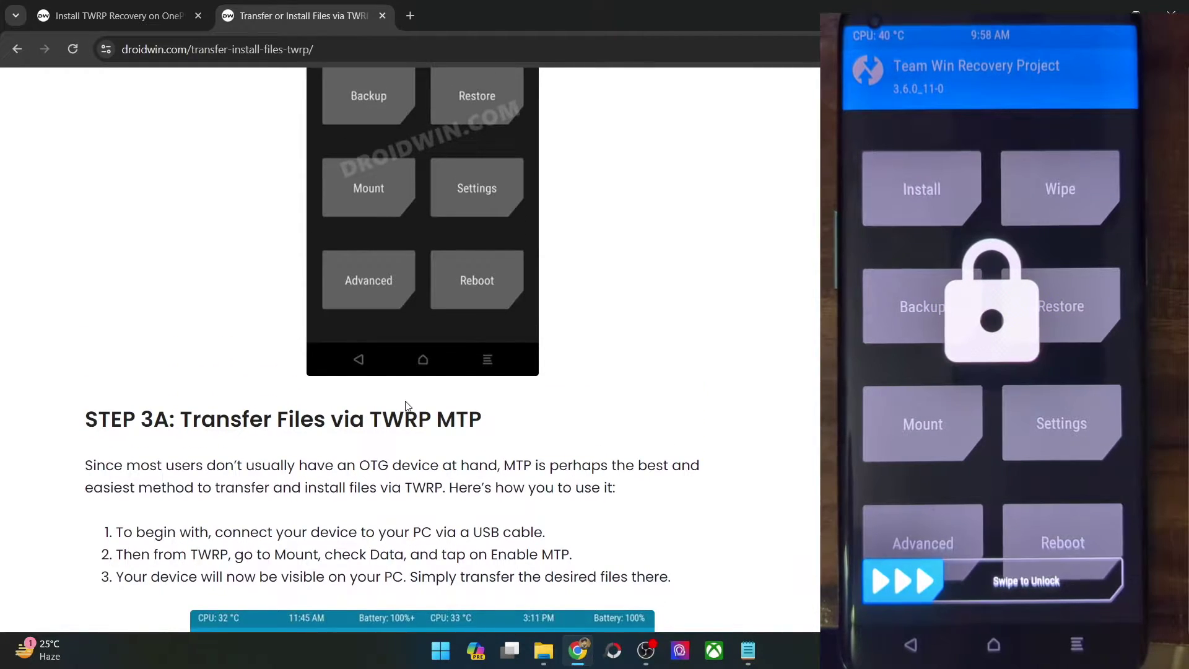
pyautogui.scroll(2, 407, 406)
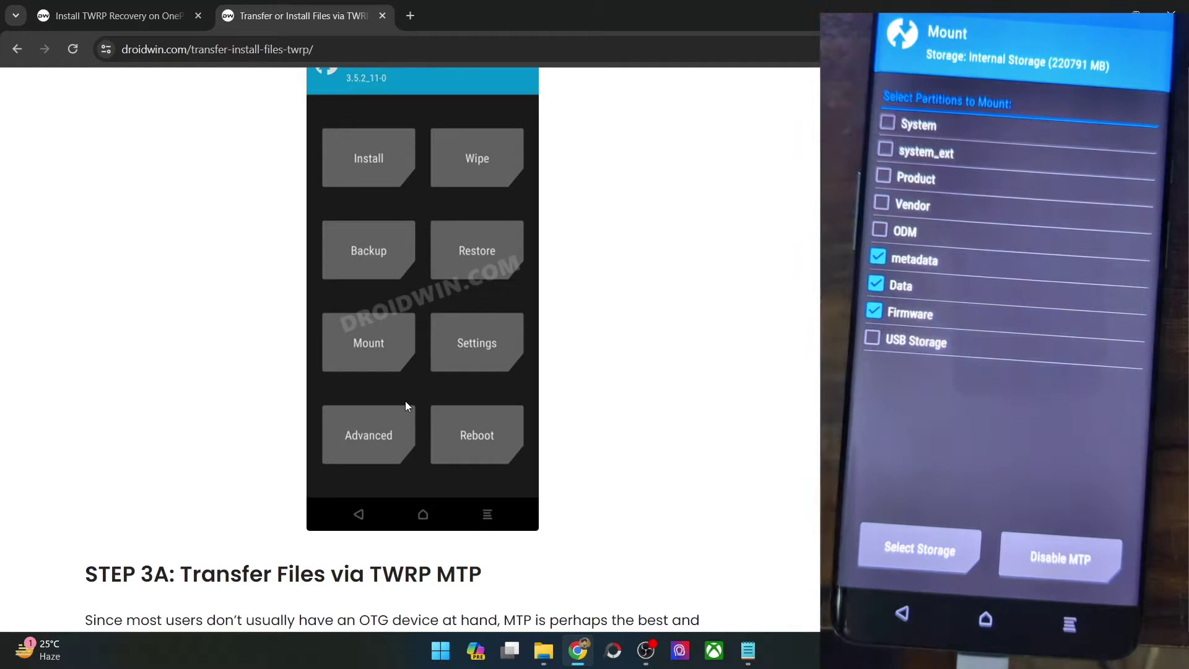
# Switch to File Explorer and open the OnePlus 9 Pro 5G's Internal Storage
pyautogui.click(543, 650)
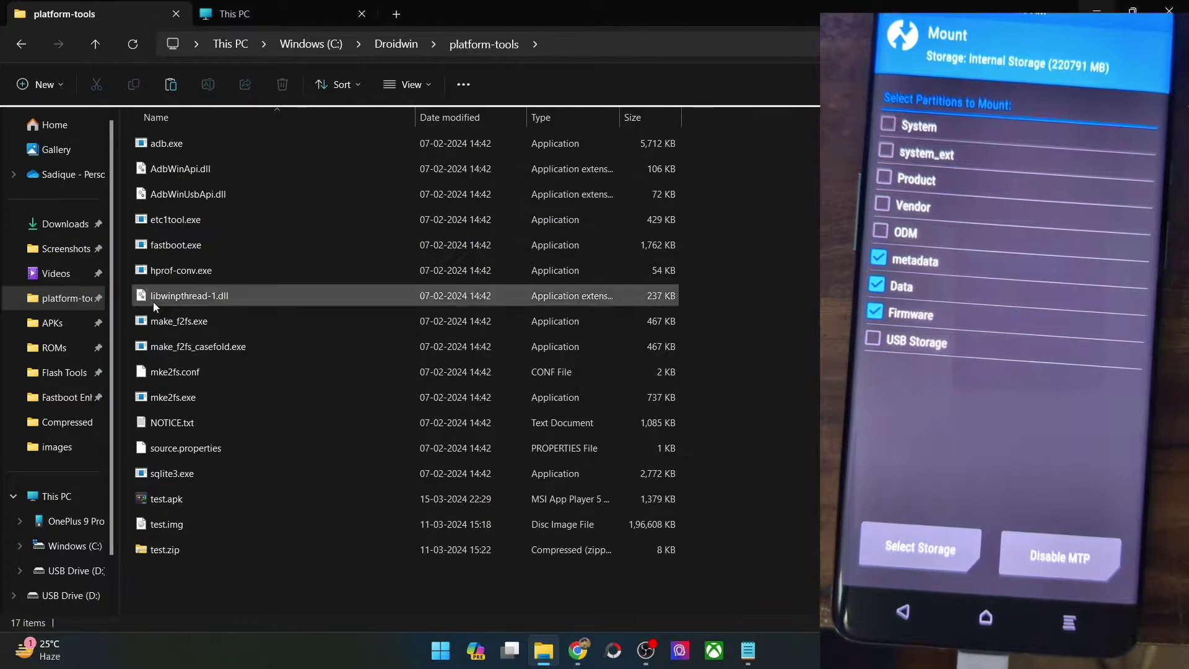
pyautogui.click(228, 13)
pyautogui.click(77, 517)
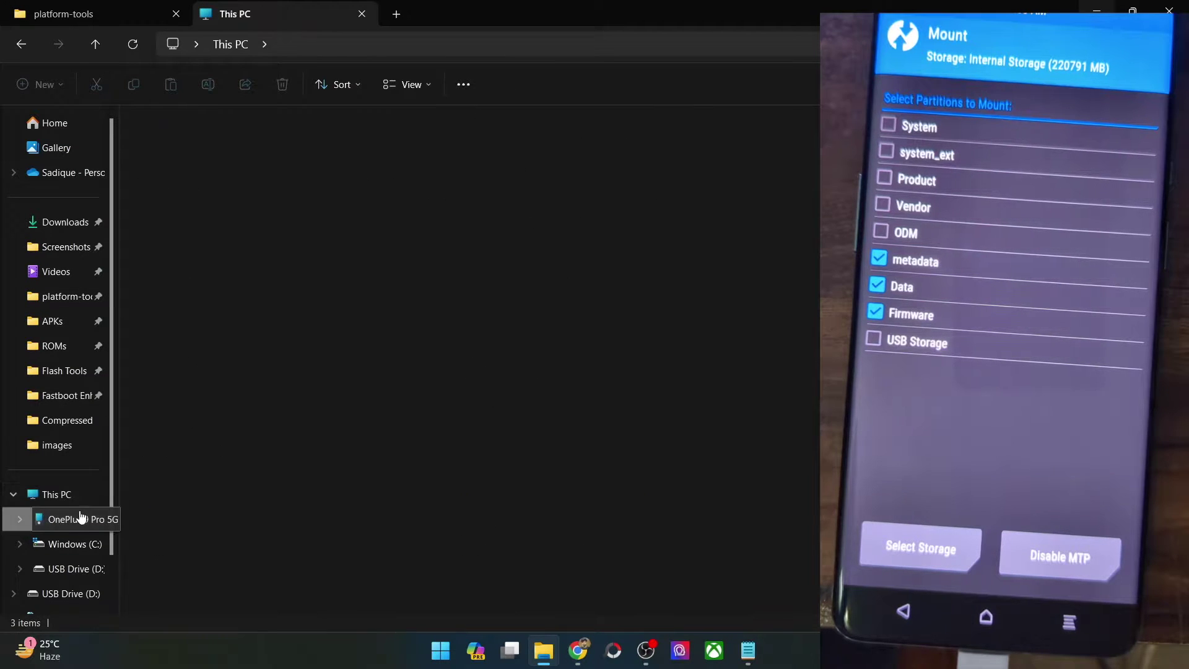
pyautogui.doubleClick(271, 120)
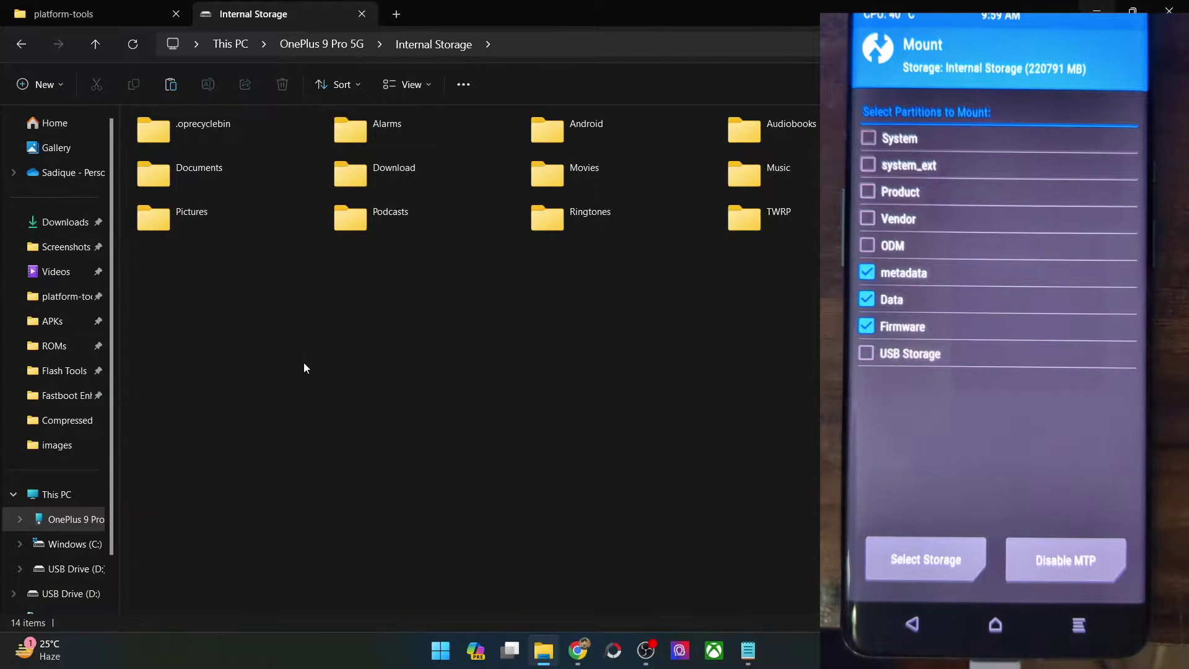
# Go back to the Chrome guide and read Step 3B on transferring files via TWRP and ADB Push
pyautogui.click(588, 646)
pyautogui.scroll(-4, 427, 527)
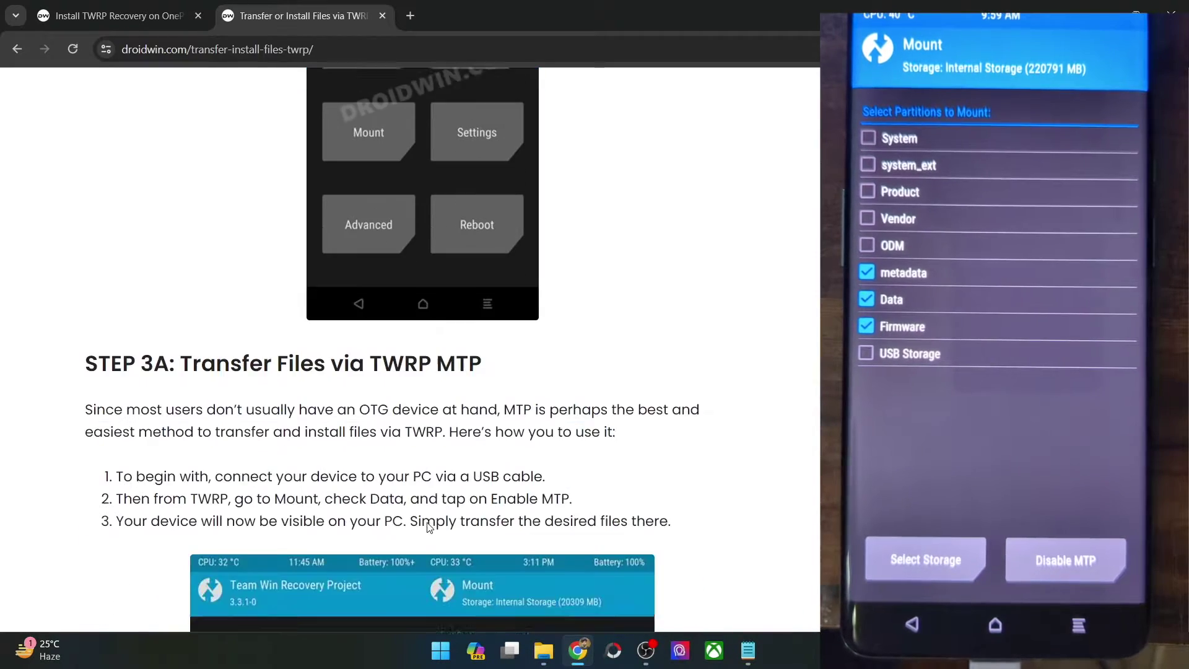
pyautogui.scroll(-10, 441, 340)
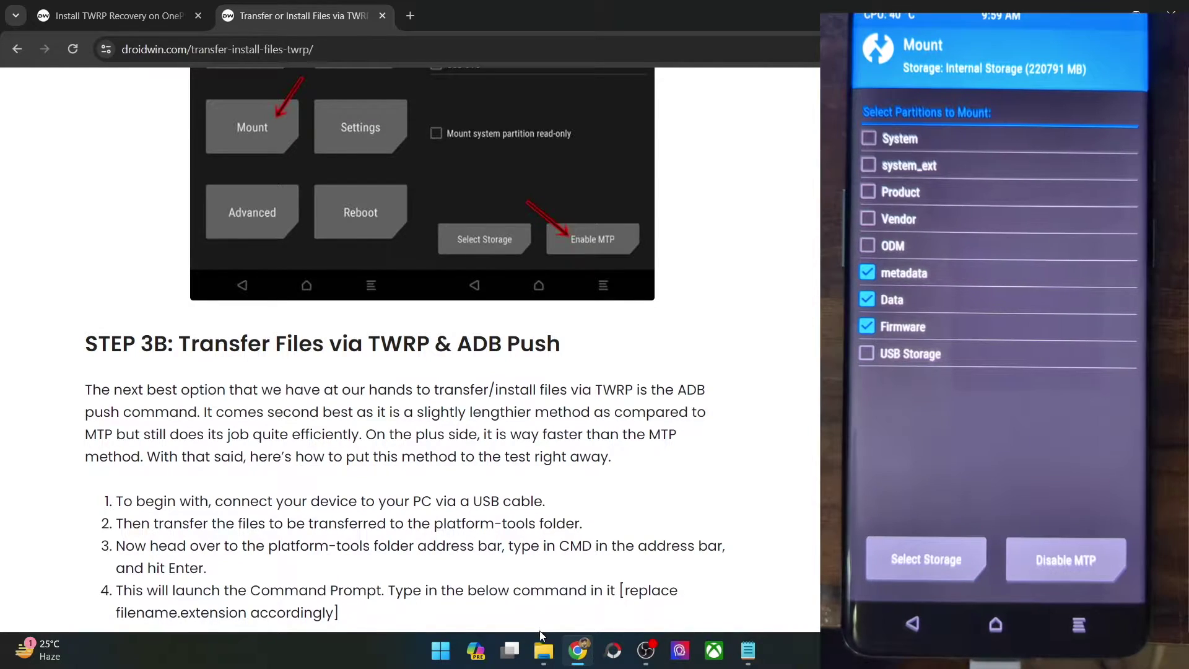
# Switch to File Explorer's platform-tools folder and launch a Command Prompt in that directory
pyautogui.click(543, 650)
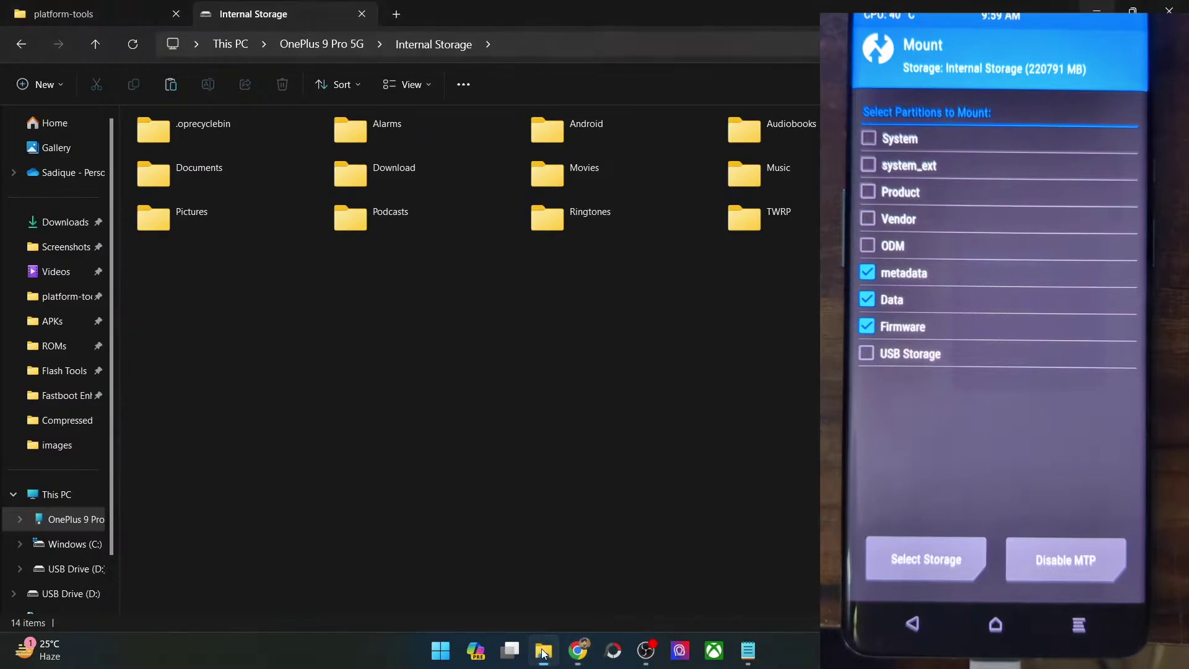
pyautogui.click(107, 17)
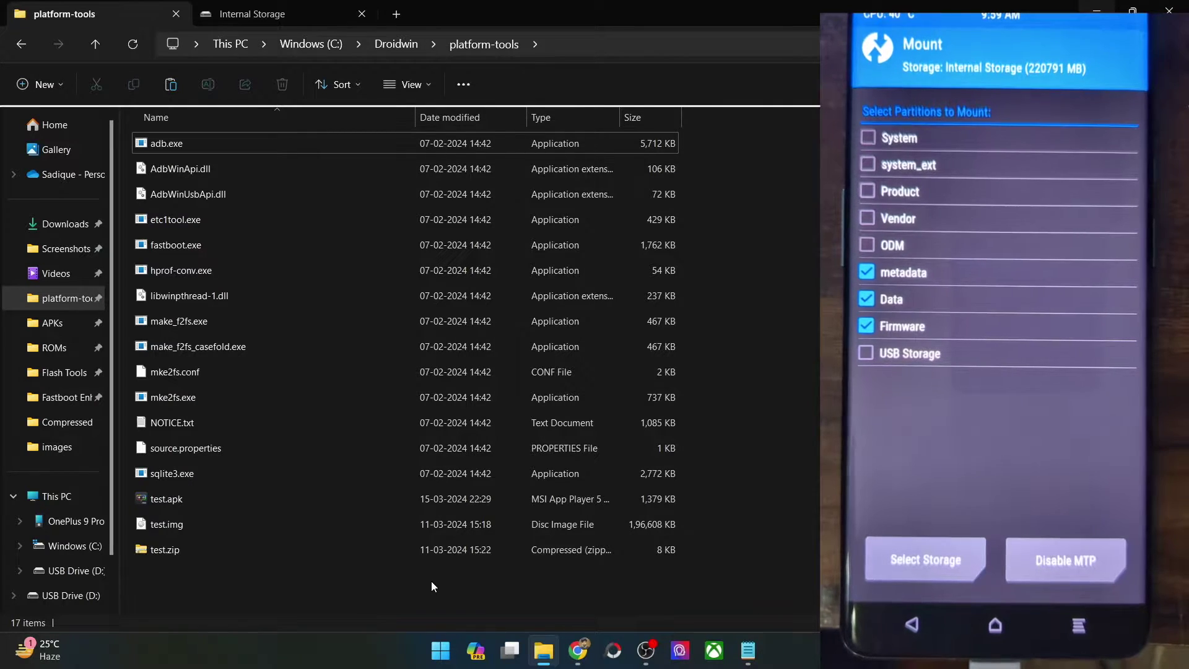
pyautogui.click(592, 47)
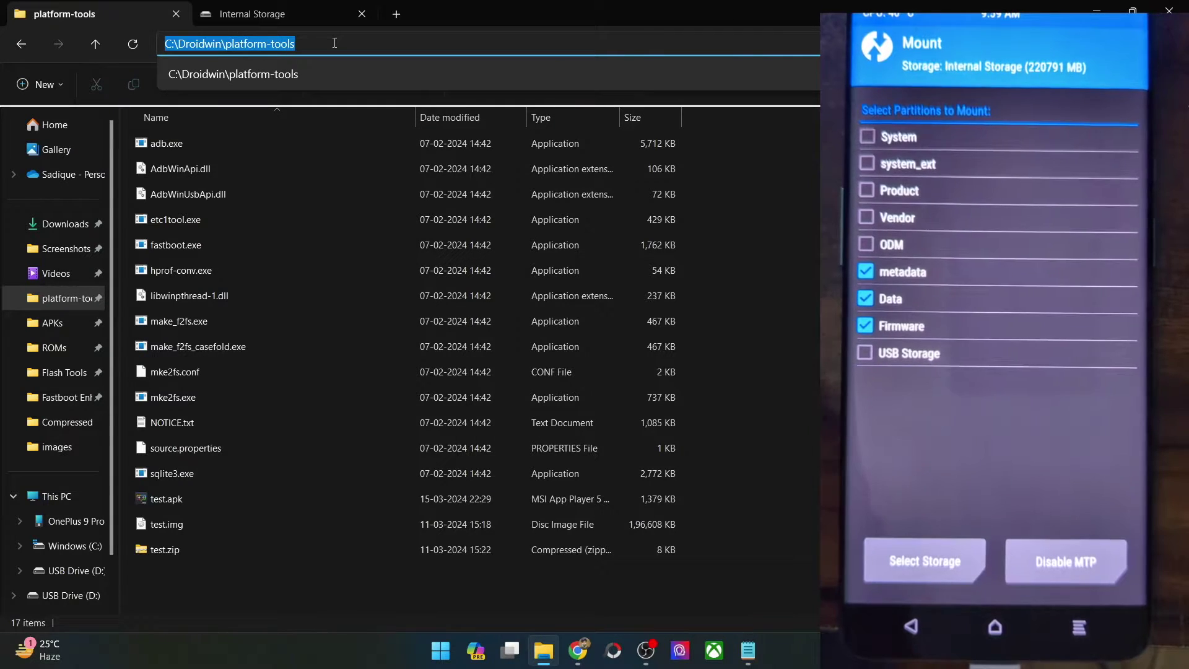
pyautogui.write('cmd')
pyautogui.press('Return')
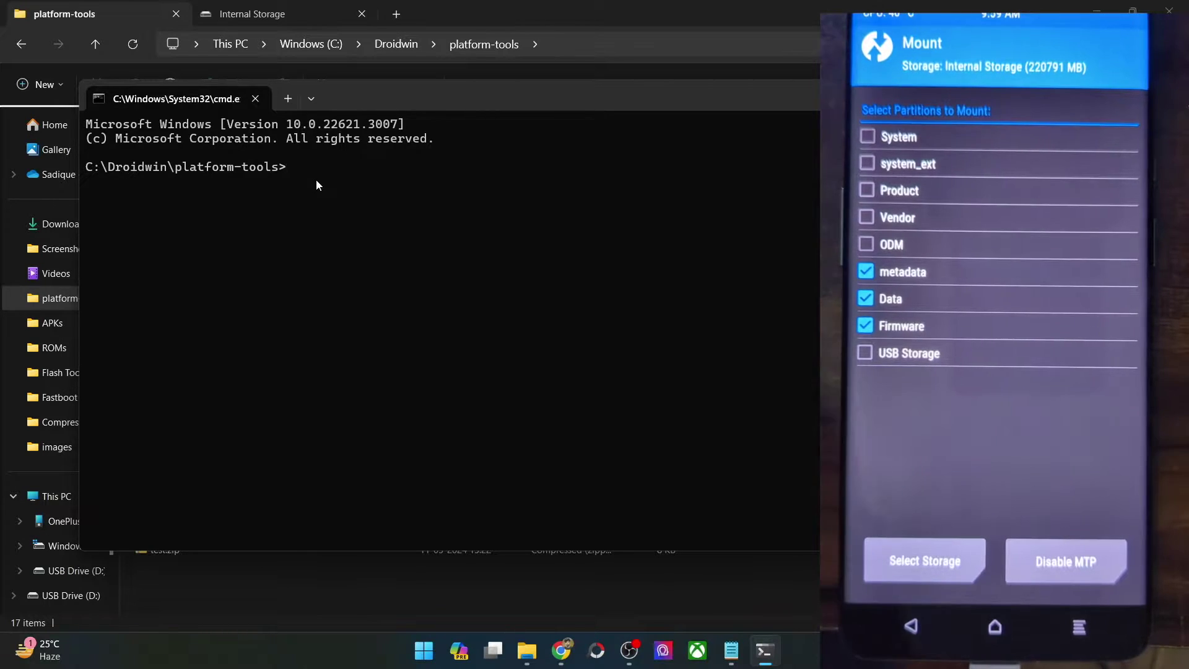
# Write the template command "adb push filename.extension /sdcard/Download" at the prompt without running it
pyautogui.write('adb ')
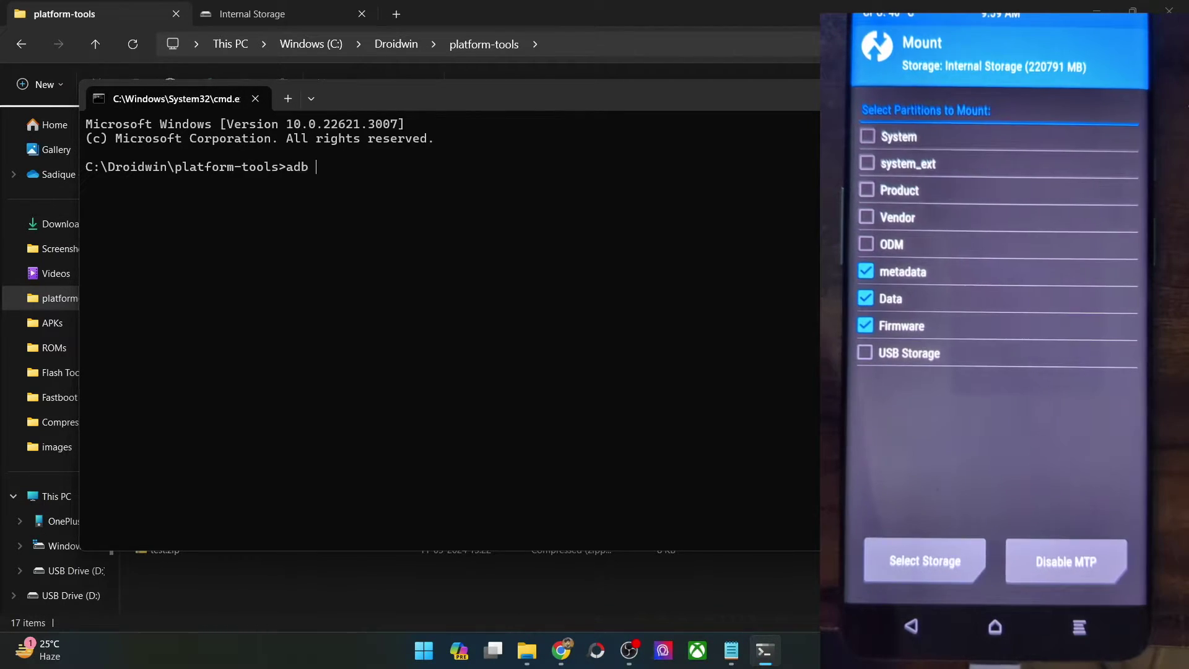
pyautogui.write('push ')
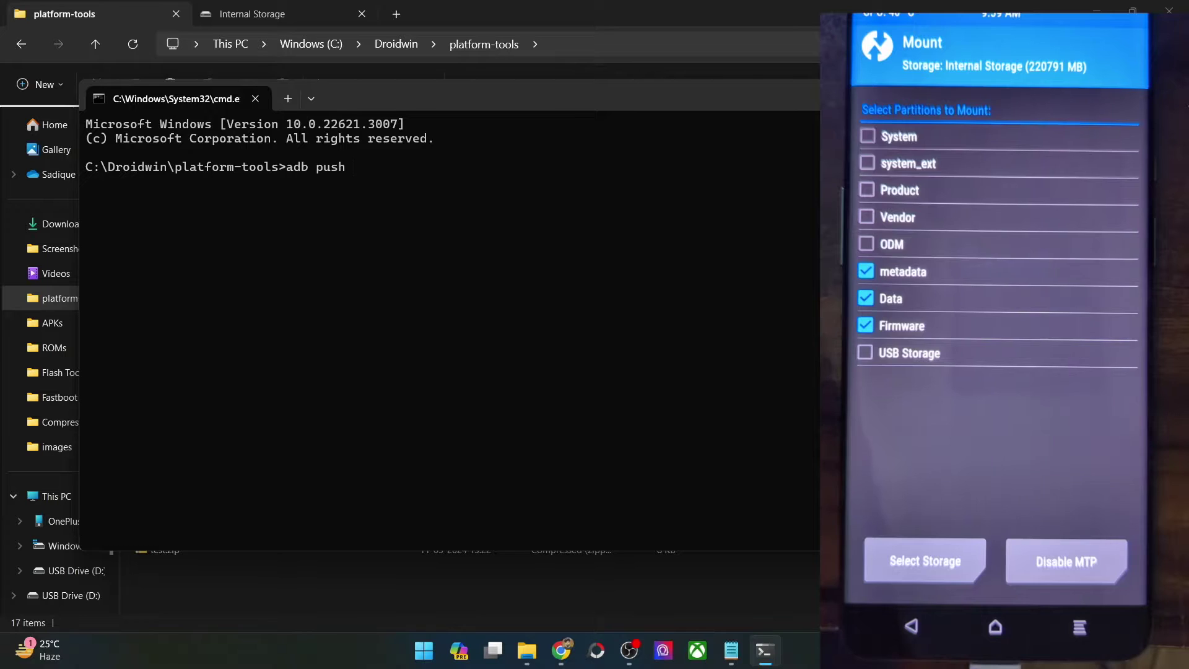
pyautogui.write('filename')
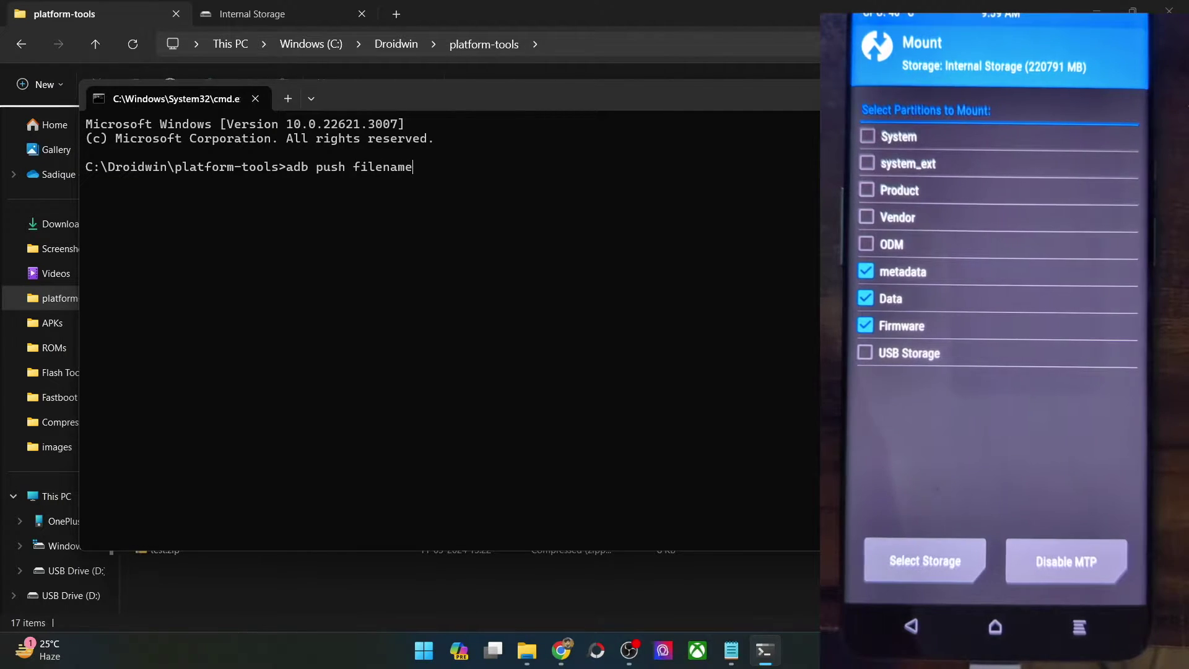
pyautogui.write('.extension /')
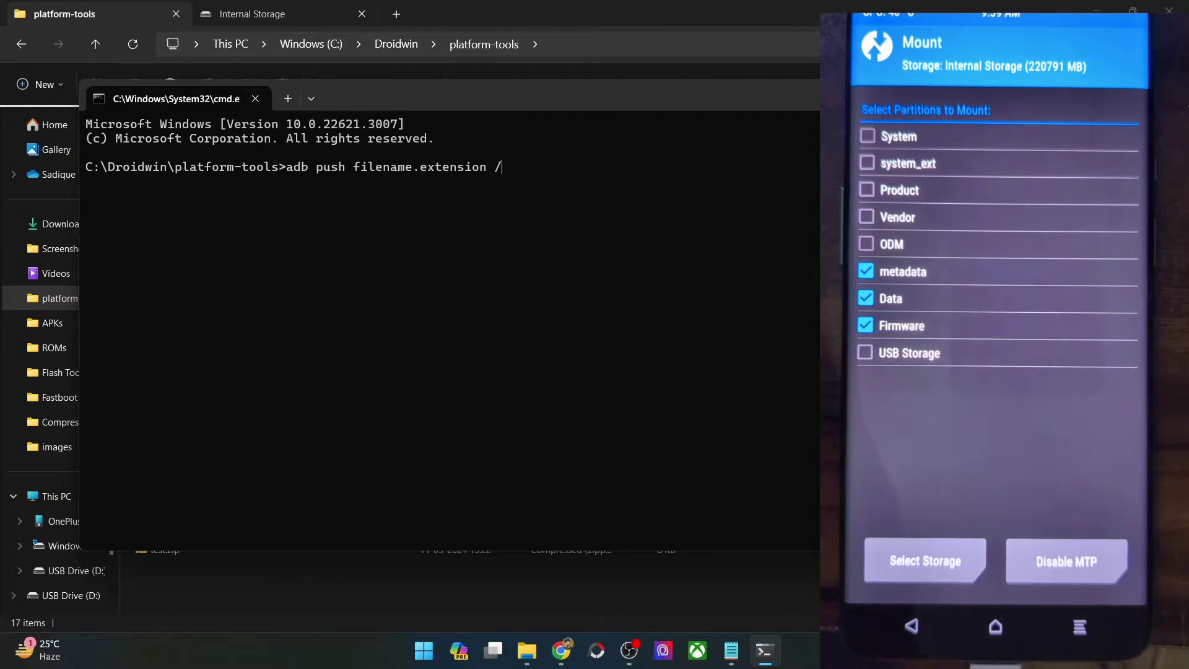
pyautogui.write('sdcard')
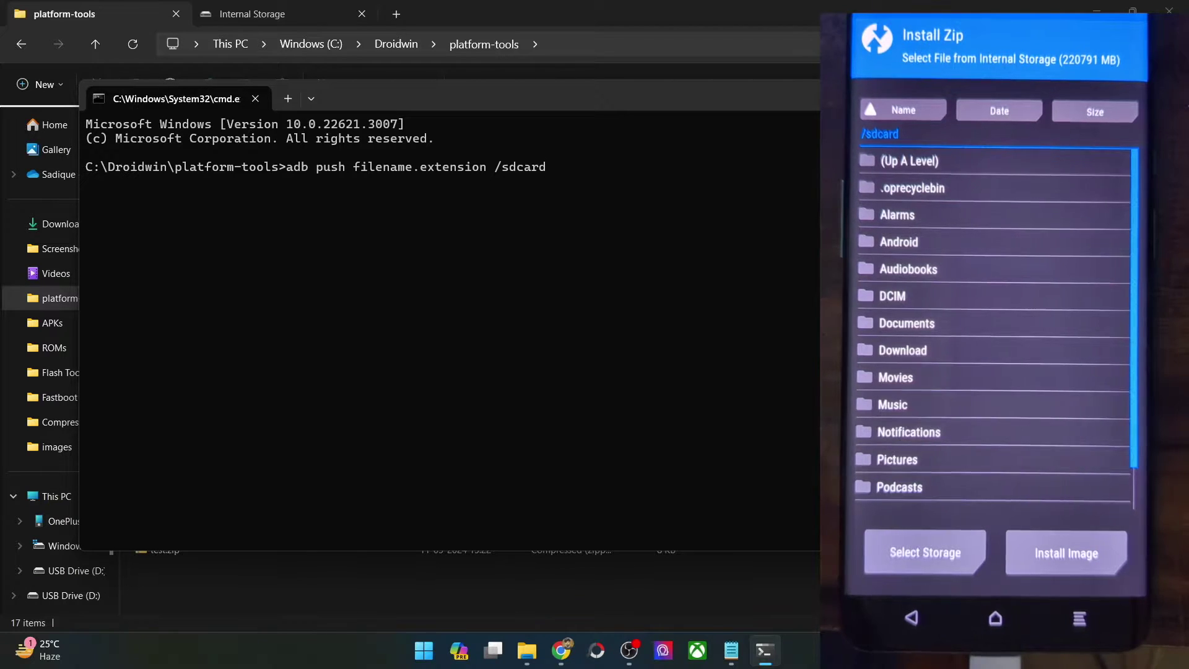
pyautogui.write('/')
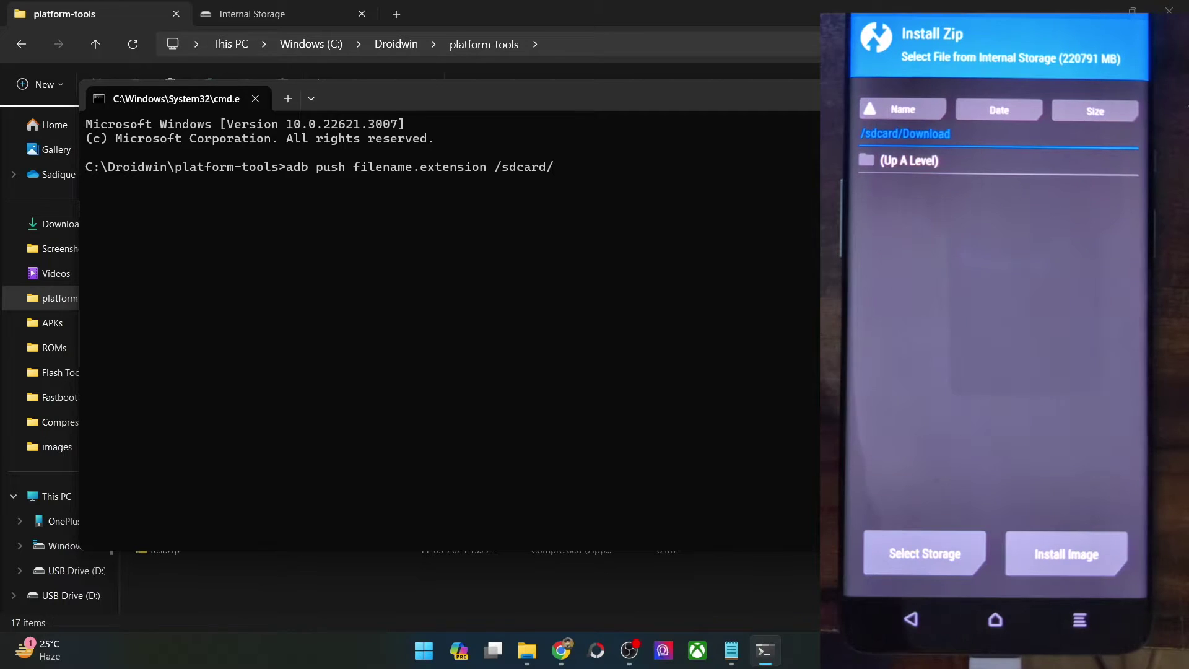
pyautogui.write('Download')
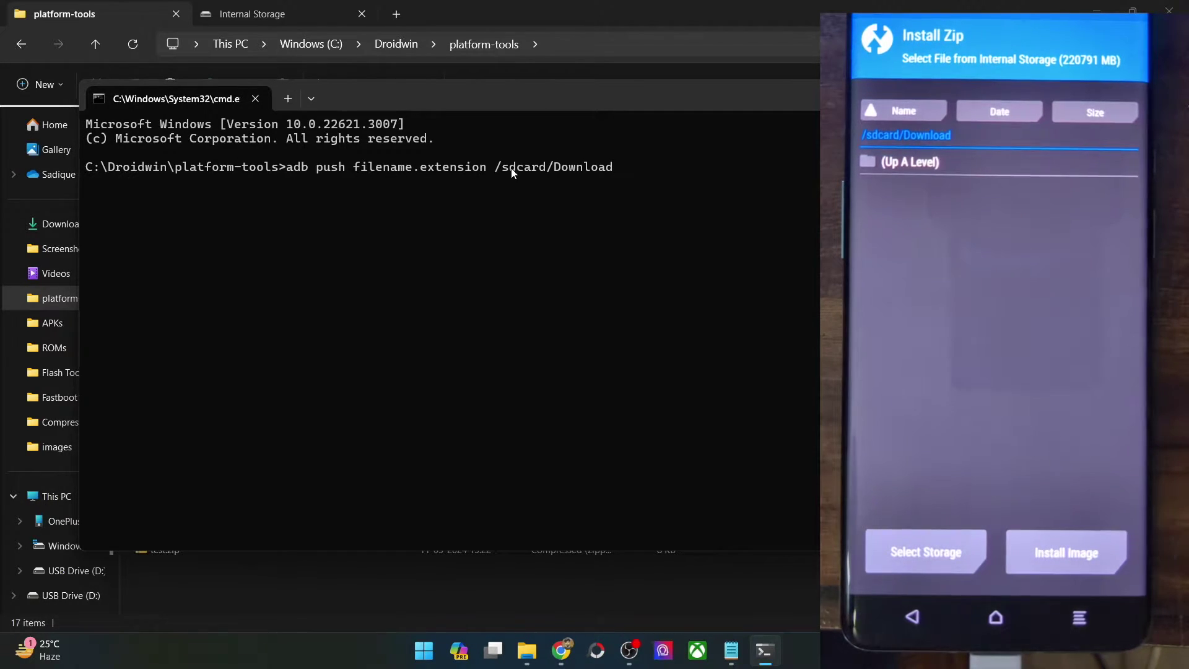
# Trim the template command back to "adb push" and move the Command Prompt window aside to uncover the platform-tools file names
pyautogui.press('BackSpace')
pyautogui.press('BackSpace')
pyautogui.press('BackSpace')
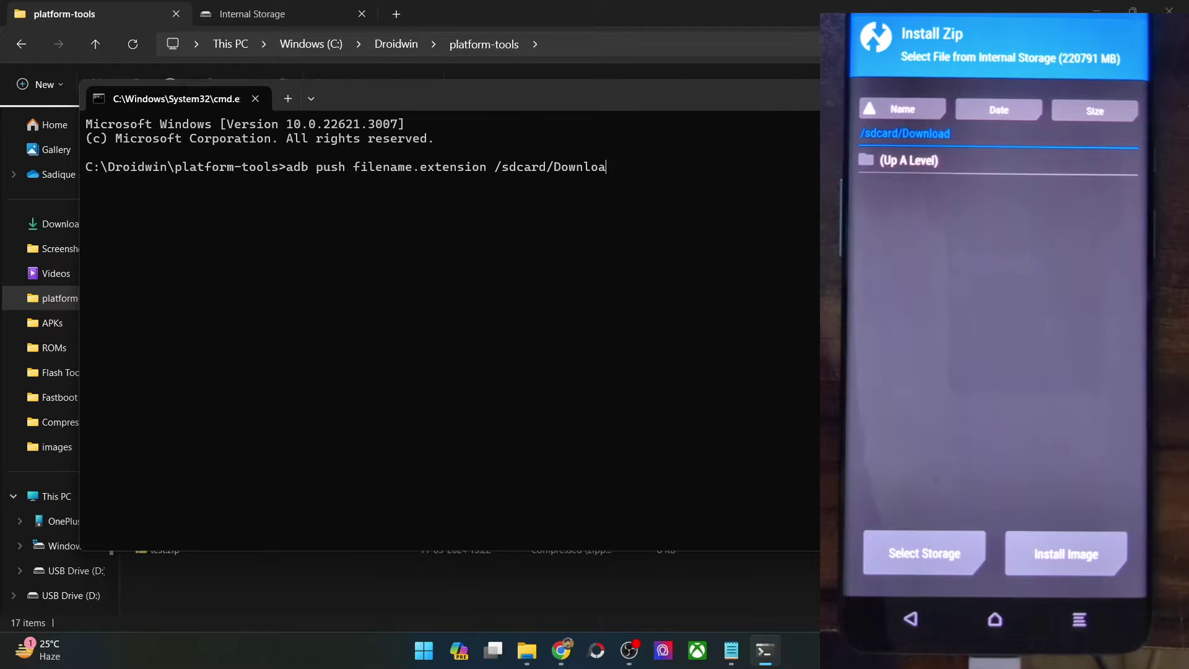
pyautogui.press('BackSpace')
pyautogui.press('BackSpace')
pyautogui.press('BackSpace')
pyautogui.press('BackSpace')
pyautogui.press('BackSpace')
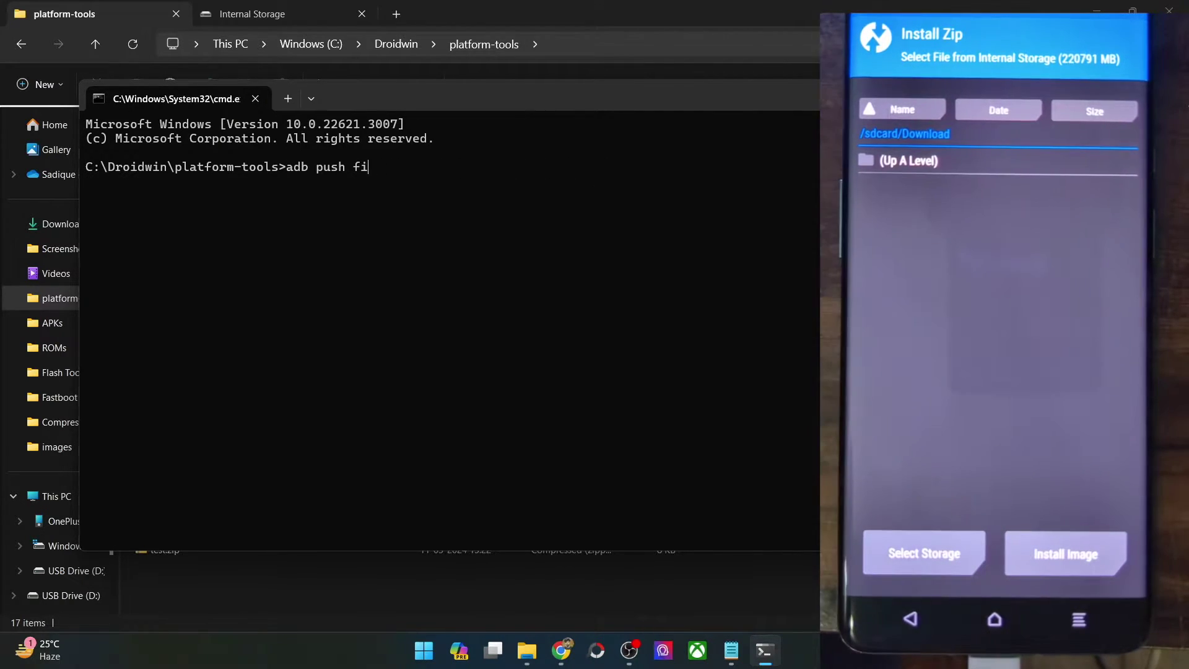
pyautogui.moveTo(492, 91); pyautogui.dragTo(623, 124)
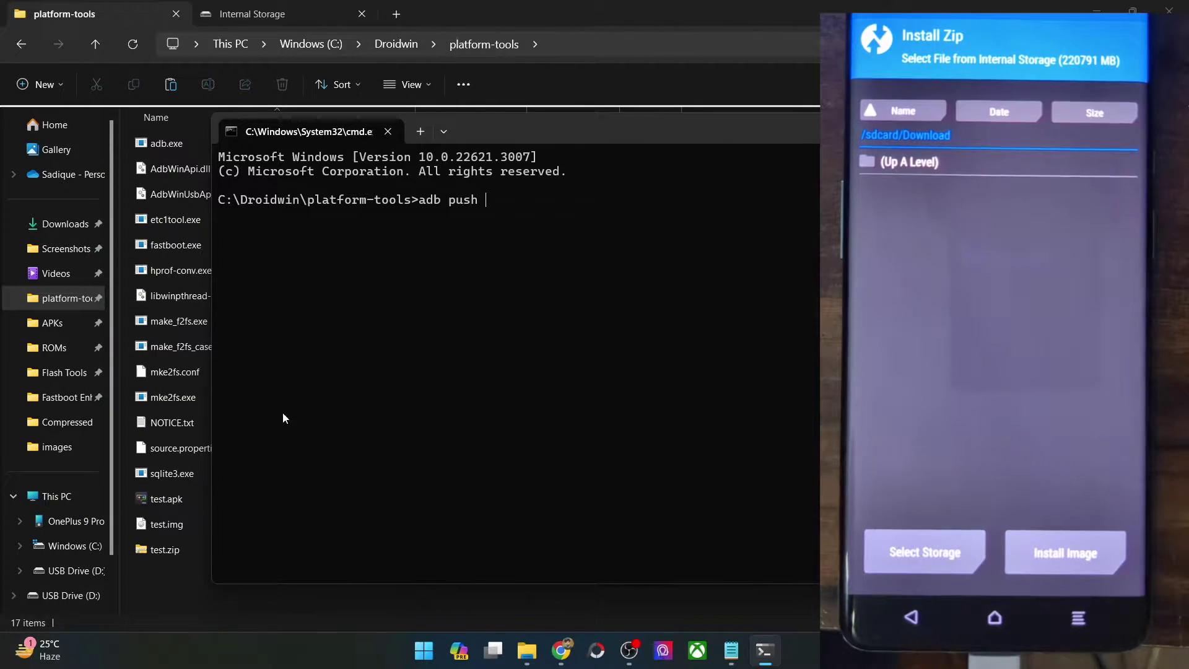
# Complete and run the command "adb push test.apk /sdcard", and highlight its output line
pyautogui.write('test')
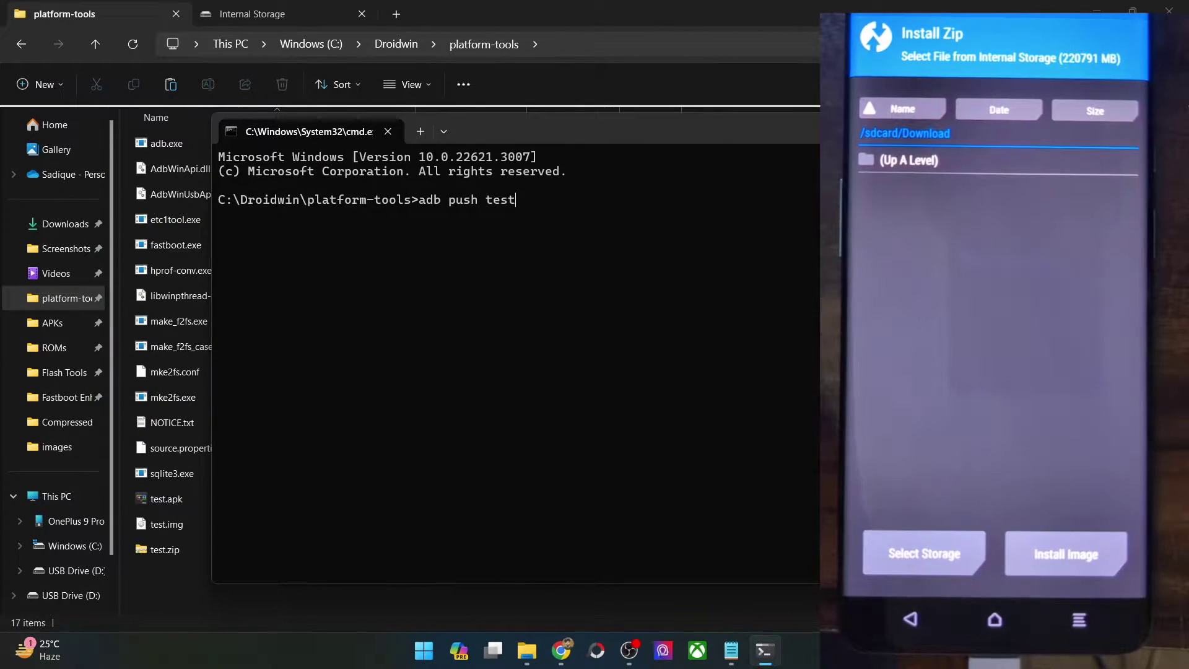
pyautogui.write('.apk')
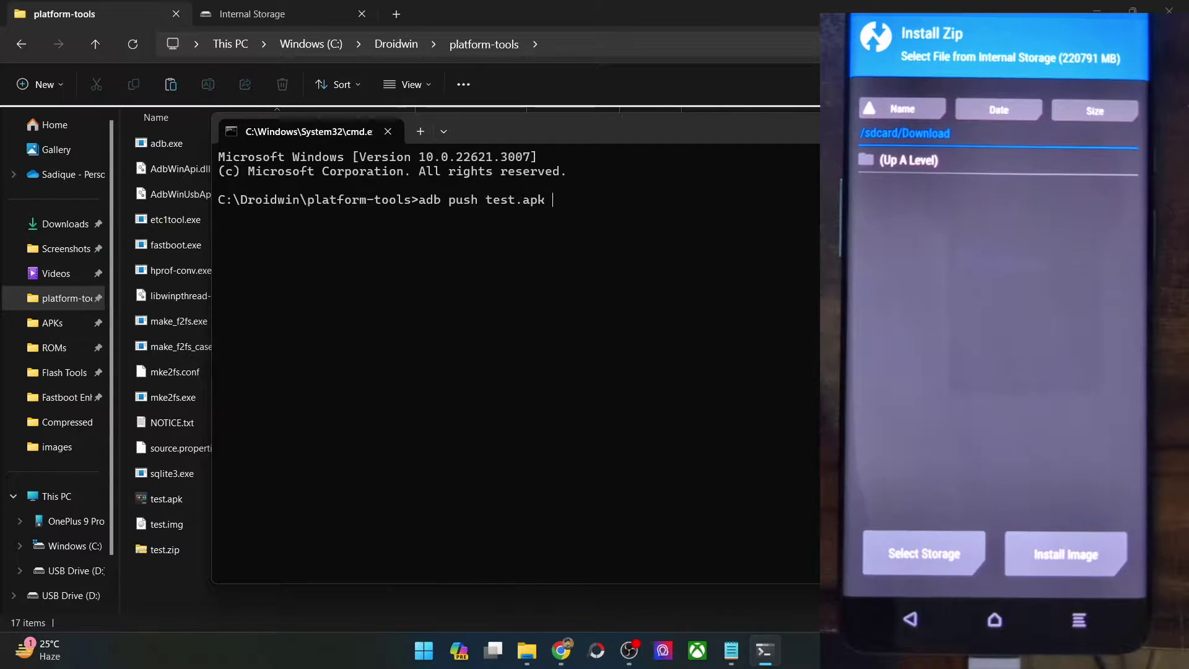
pyautogui.write(' /sdcard')
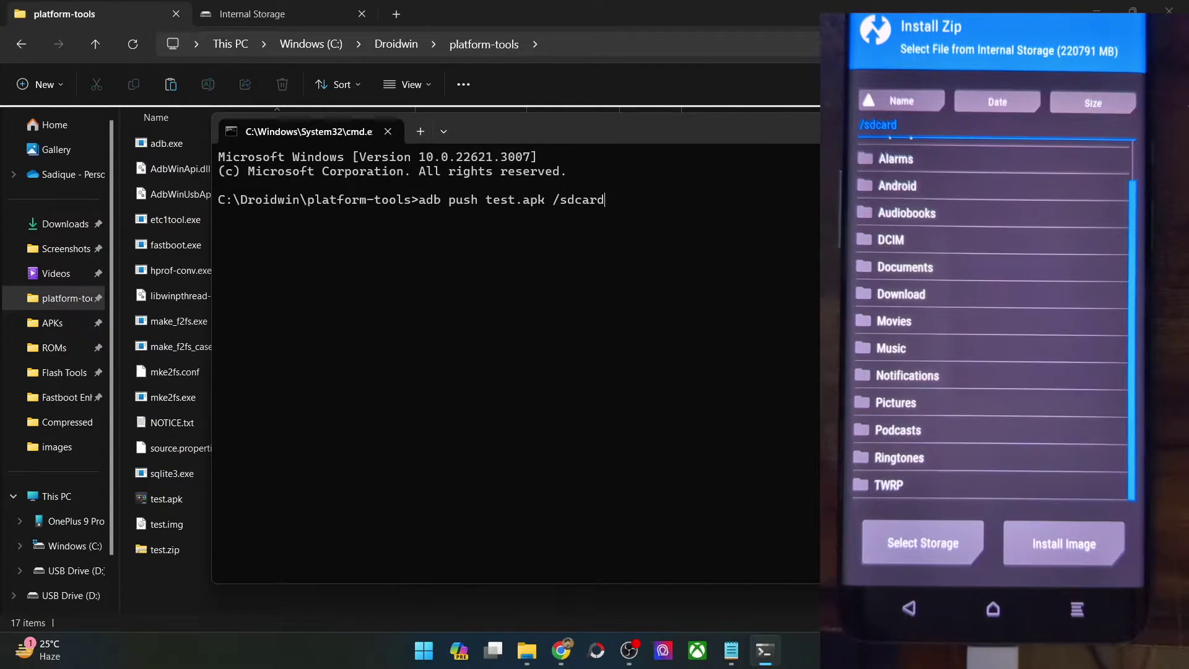
pyautogui.press('Return')
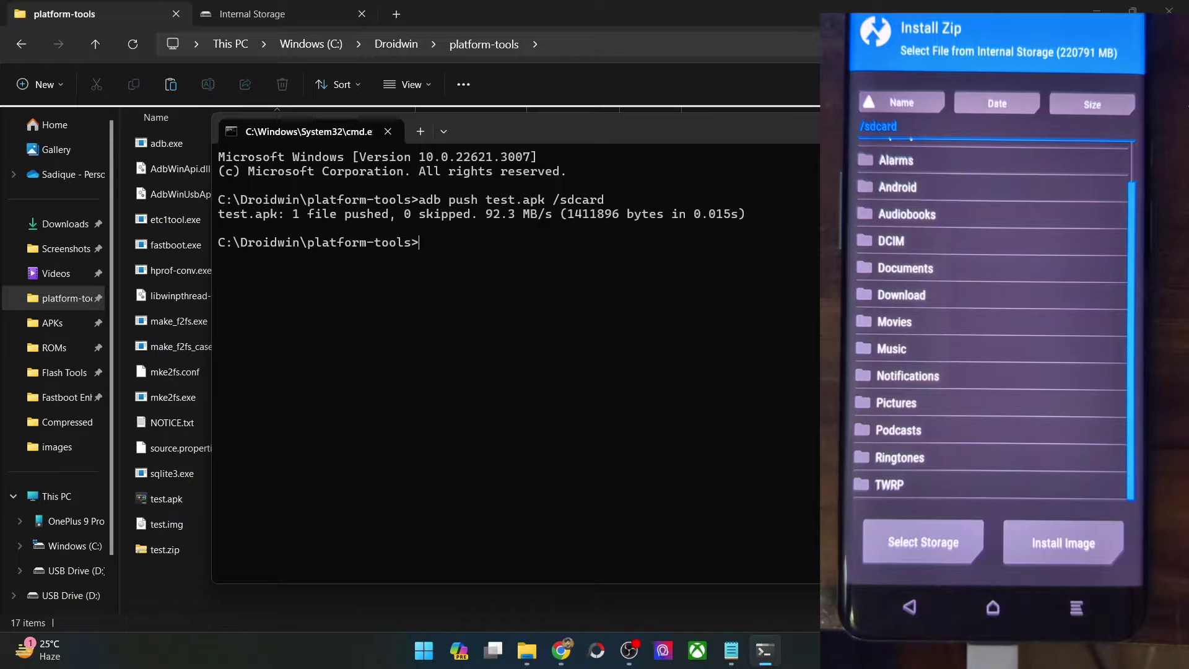
pyautogui.tripleClick(304, 213)
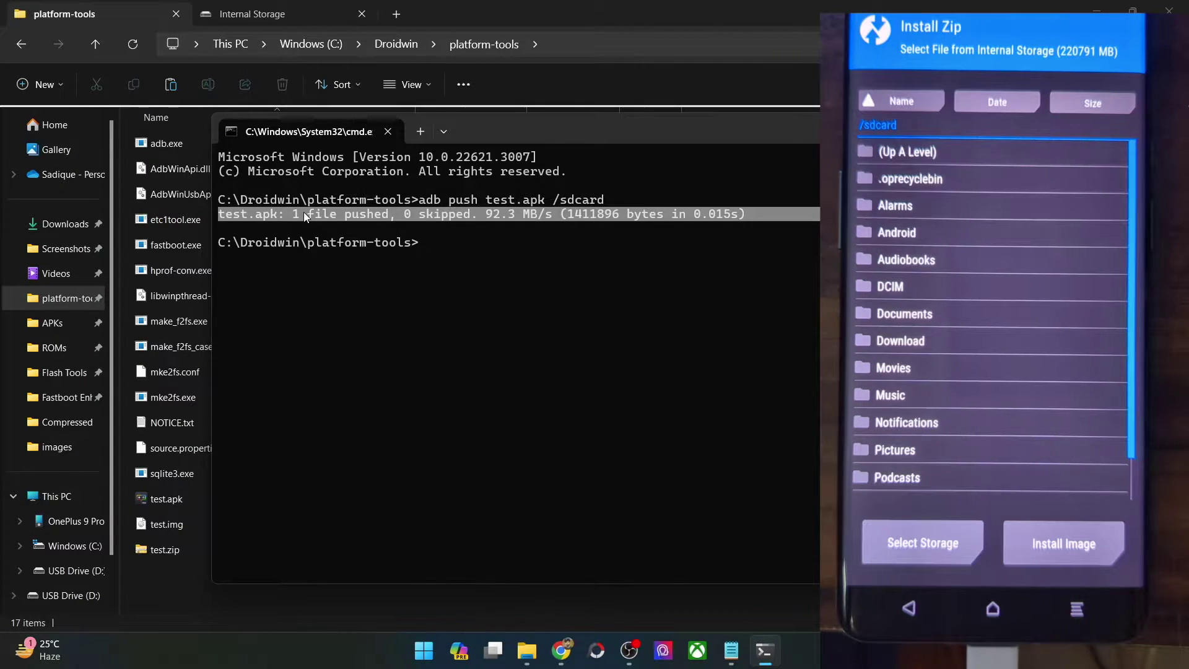
# Open the Downloads folder in File Explorer's second tab and search it for "magisk"
pyautogui.click(243, 19)
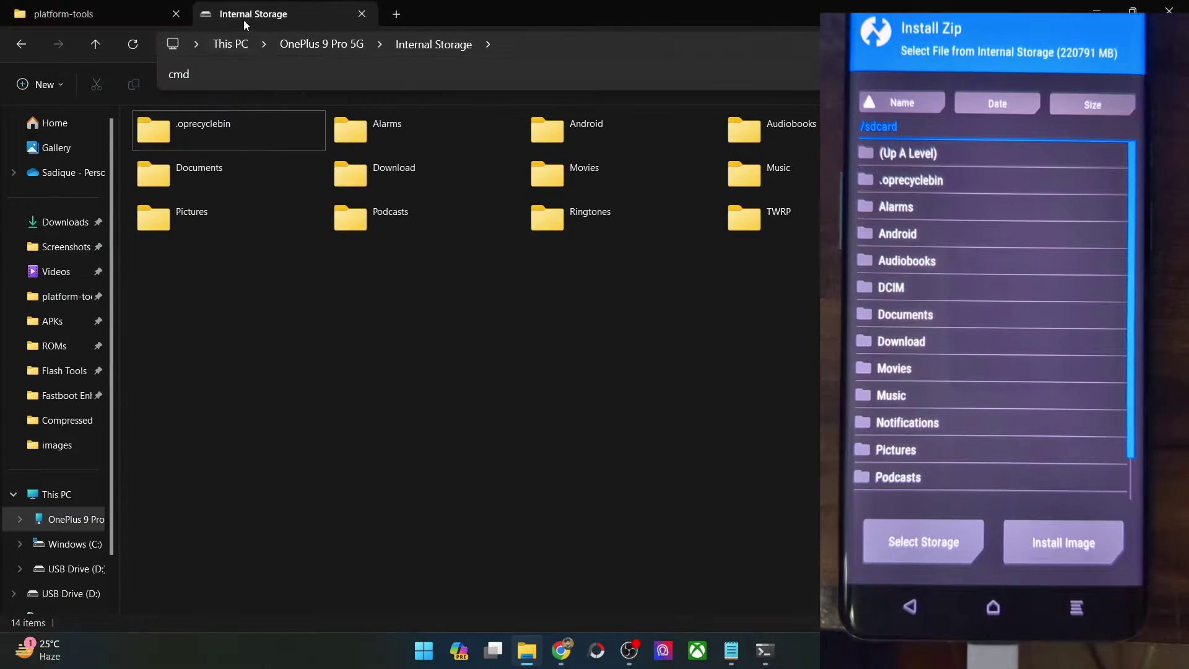
pyautogui.click(101, 224)
pyautogui.click(184, 231)
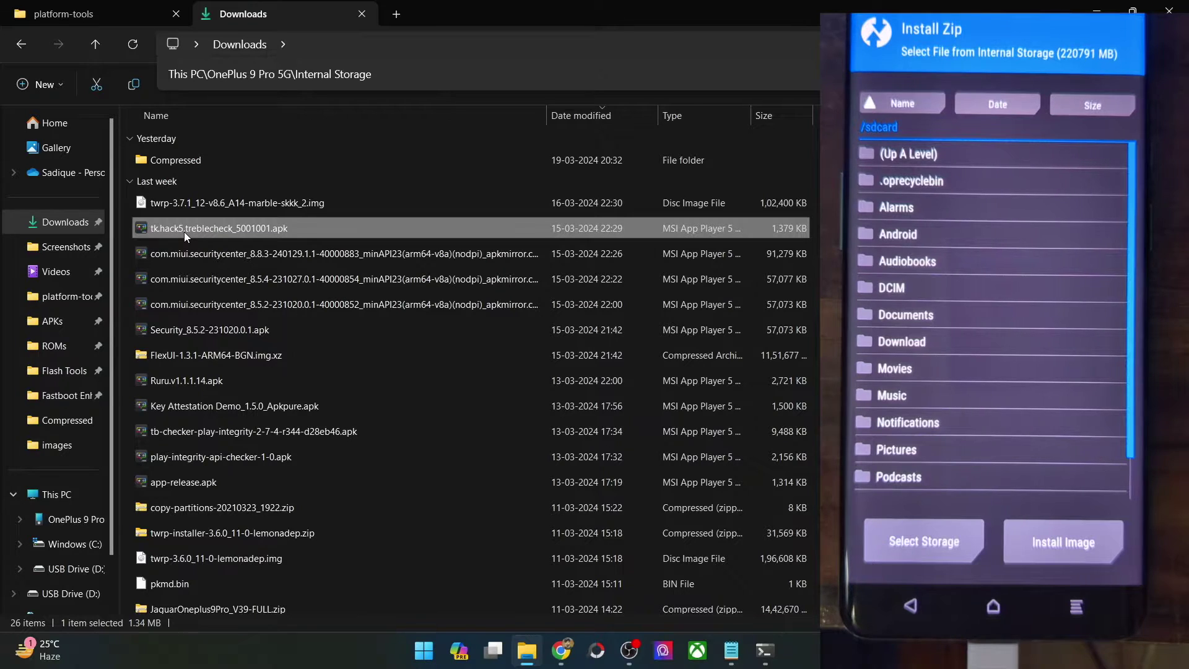
pyautogui.press('m')
pyautogui.press('Down')
pyautogui.press('Up')
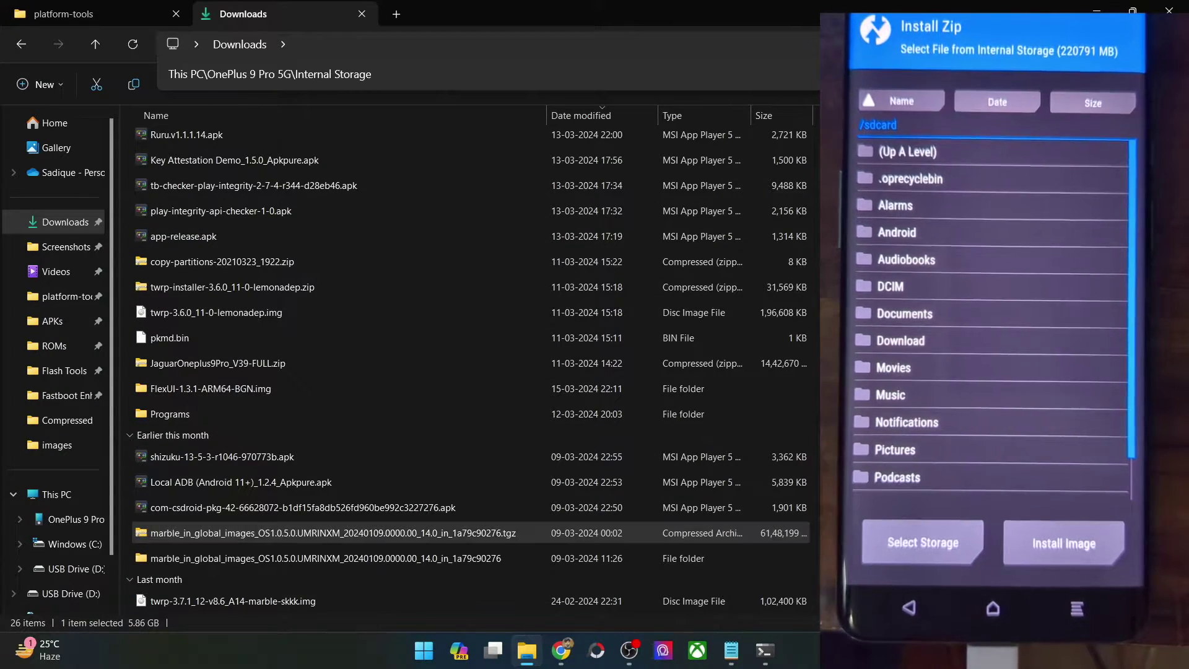
pyautogui.hotkey('ctrl', 'f')
pyautogui.write('mag')
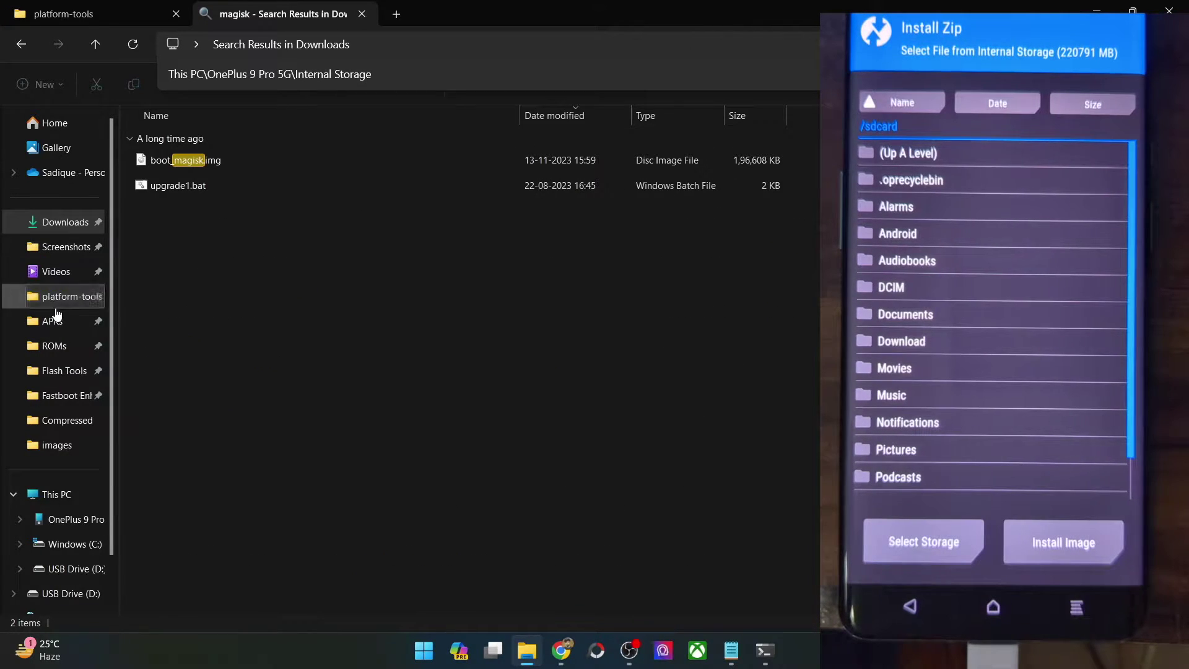
# Copy Magisk-v27.0.apk from the APKs folder into the platform-tools folder
pyautogui.click(87, 321)
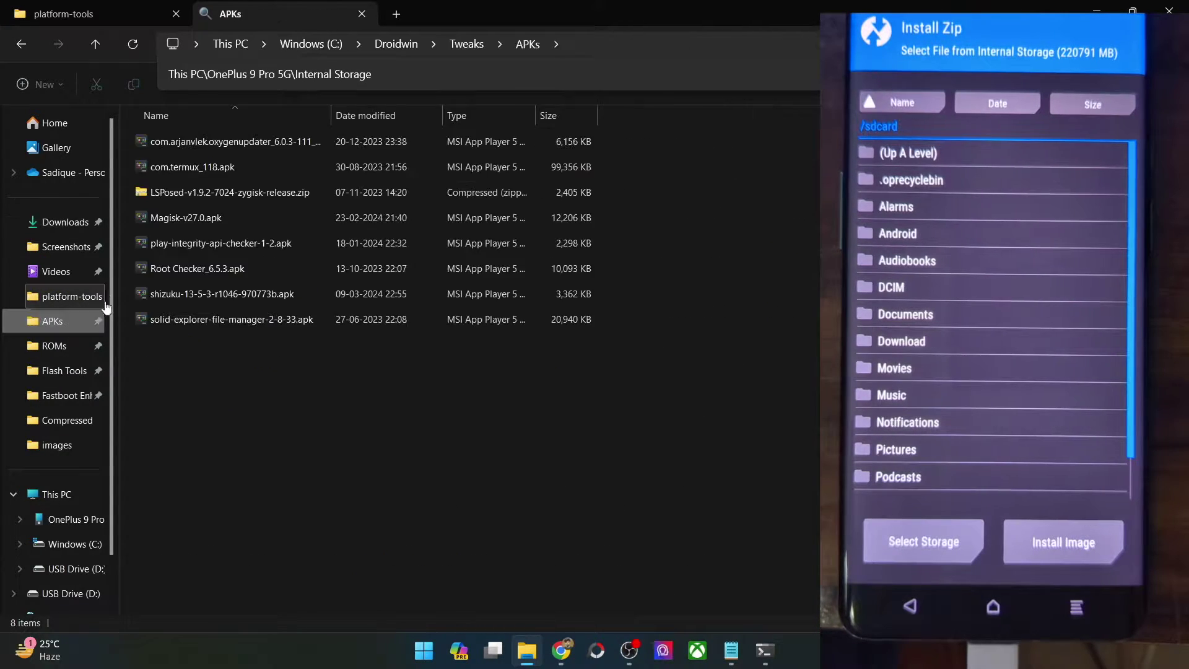
pyautogui.click(194, 223)
pyautogui.click(91, 19)
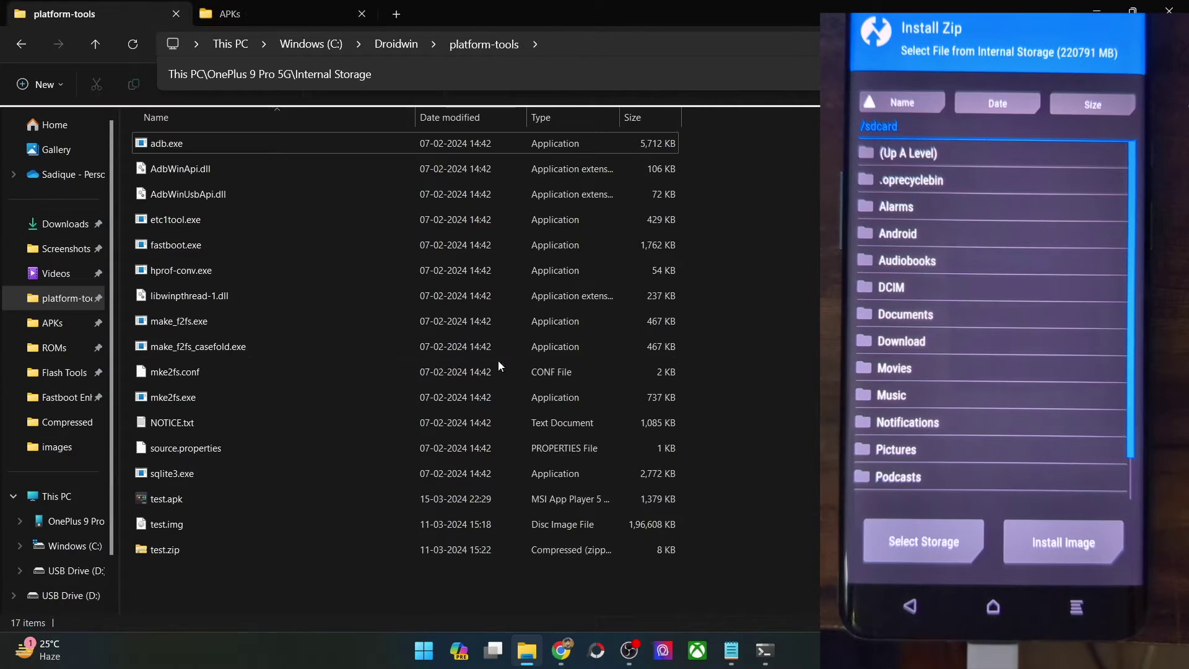
pyautogui.hotkey('ctrl', 'v')
# Switch to the Command Prompt and try to push the file with "adb push Magisk.apk /sdcard", reusing the previous command
pyautogui.click(765, 650)
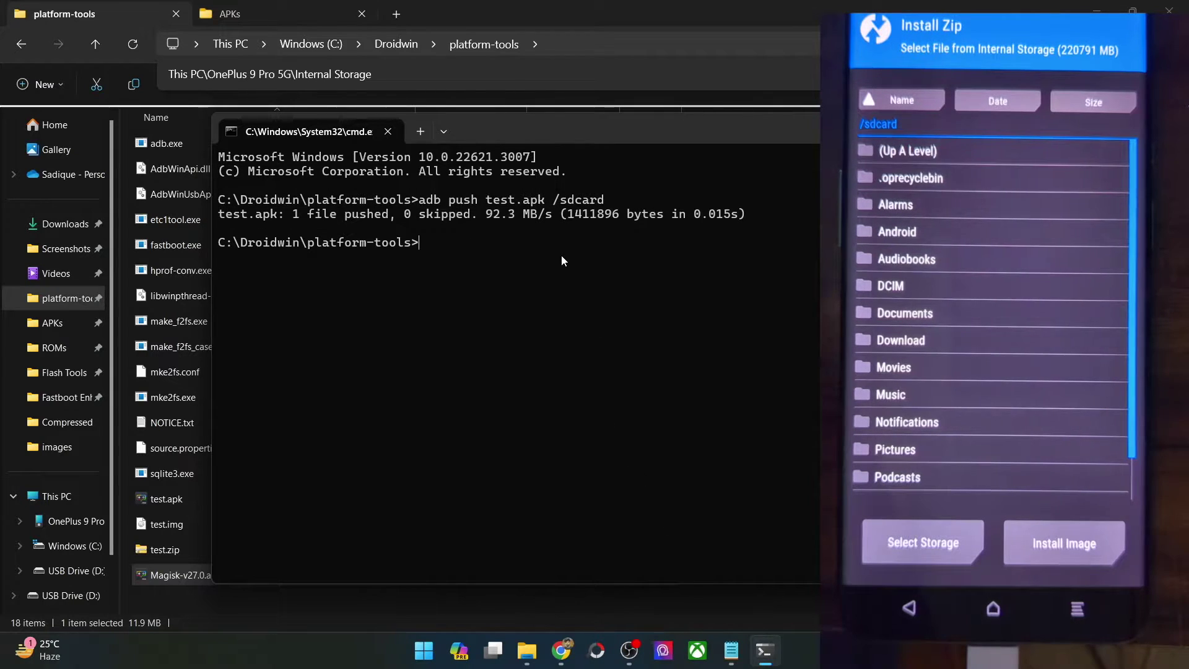
pyautogui.press('Up')
pyautogui.press('Left')
pyautogui.press('Left')
pyautogui.press('Left')
pyautogui.press('Left')
pyautogui.press('Left')
pyautogui.press('Left')
pyautogui.press('BackSpace')
pyautogui.press('BackSpace')
pyautogui.press('BackSpace')
pyautogui.press('BackSpace')
pyautogui.write('Magisk')
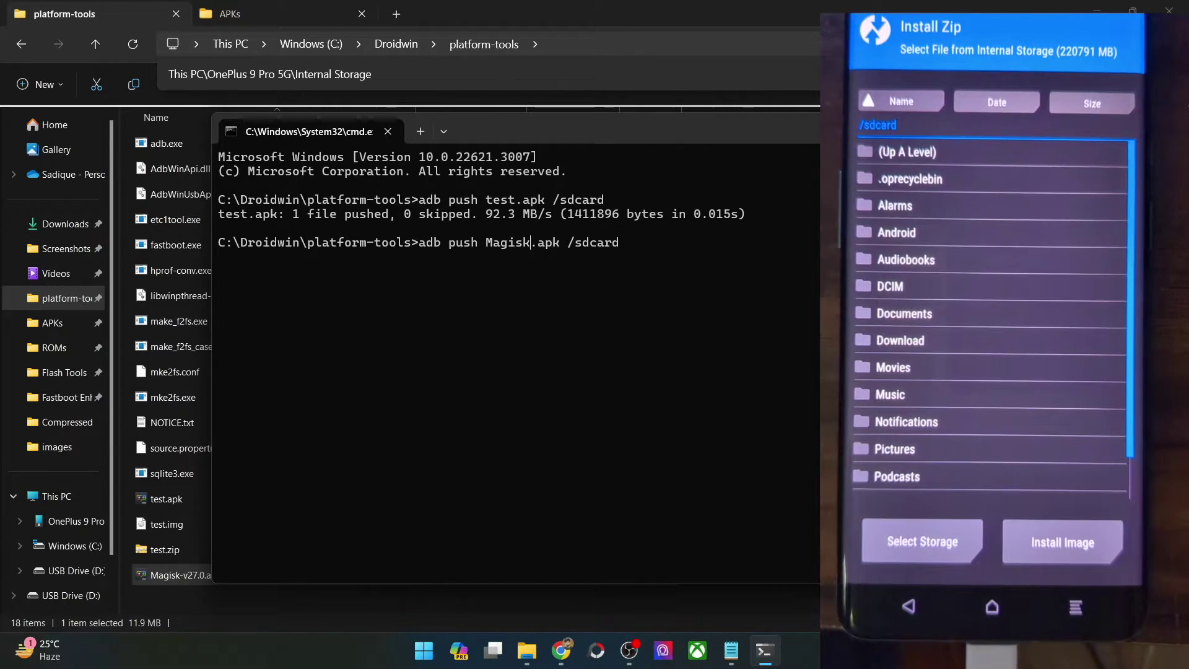
pyautogui.press('Return')
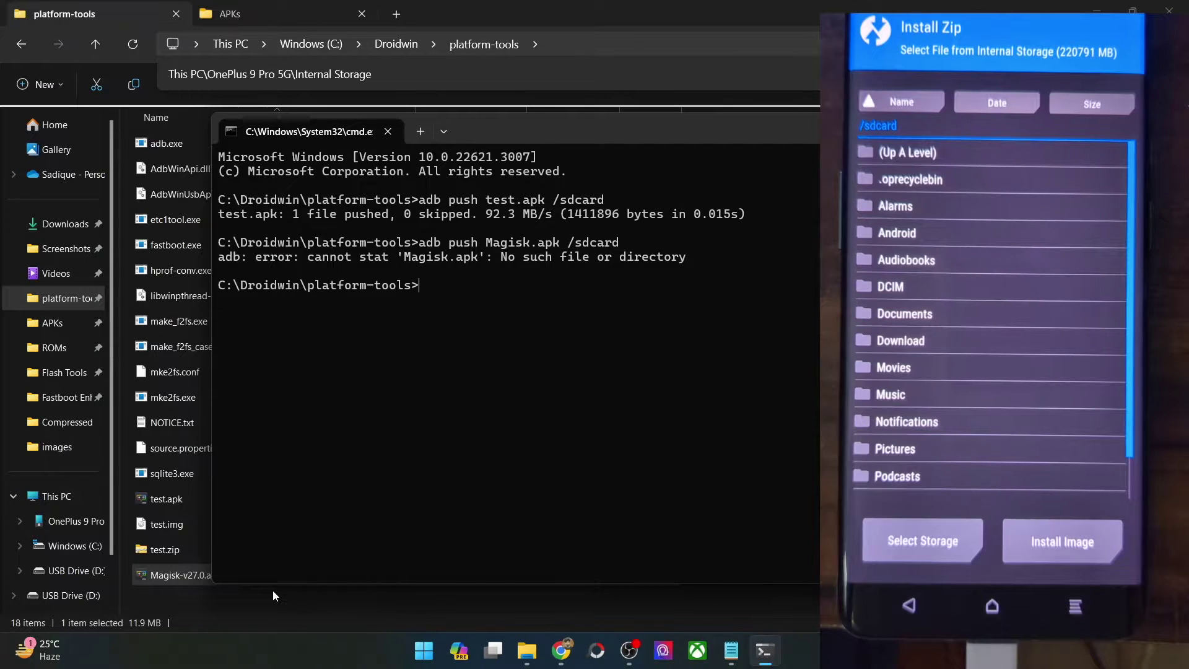
# Rename Magisk-v27.0.apk in the platform-tools folder to Magisk.apk
pyautogui.click(257, 606)
pyautogui.rightClick(233, 571)
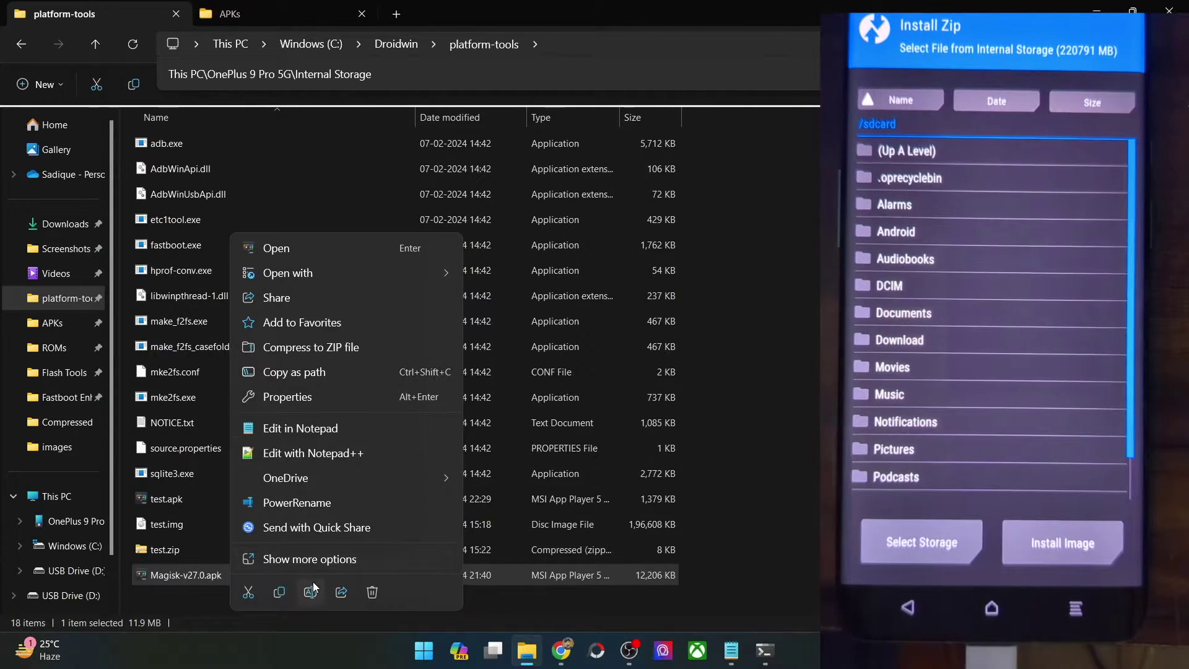
pyautogui.click(312, 592)
pyautogui.write('Magisk.apk')
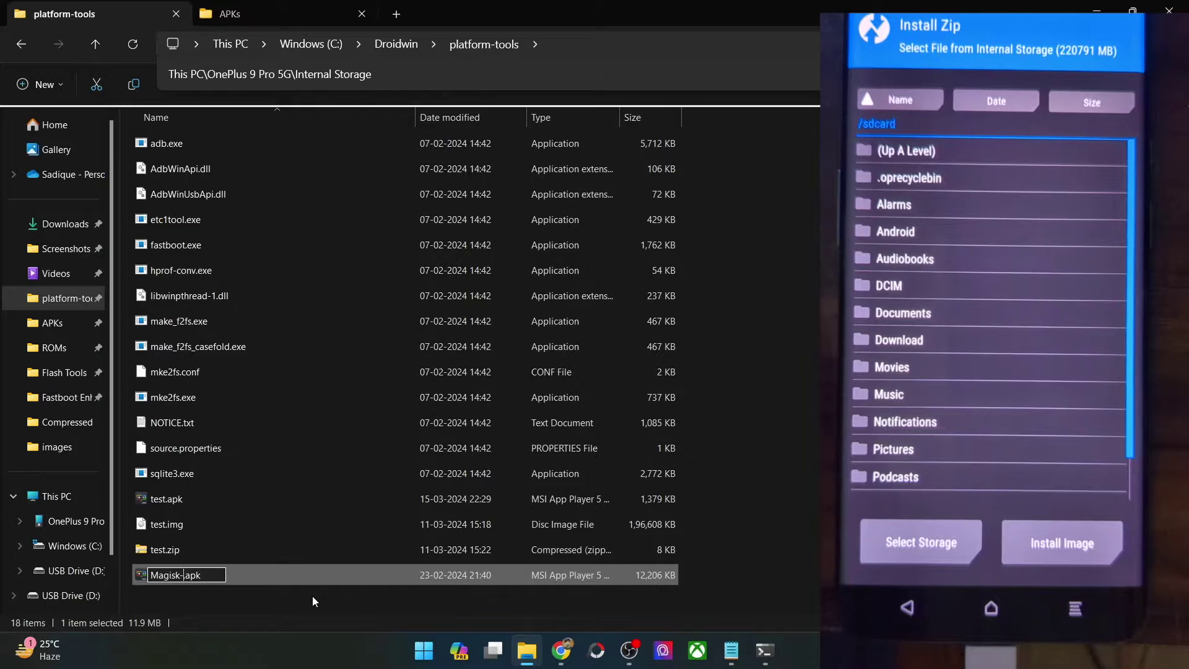
pyautogui.press('Return')
# Return to the Command Prompt and rerun "adb push Magisk.apk /sdcard"
pyautogui.click(765, 651)
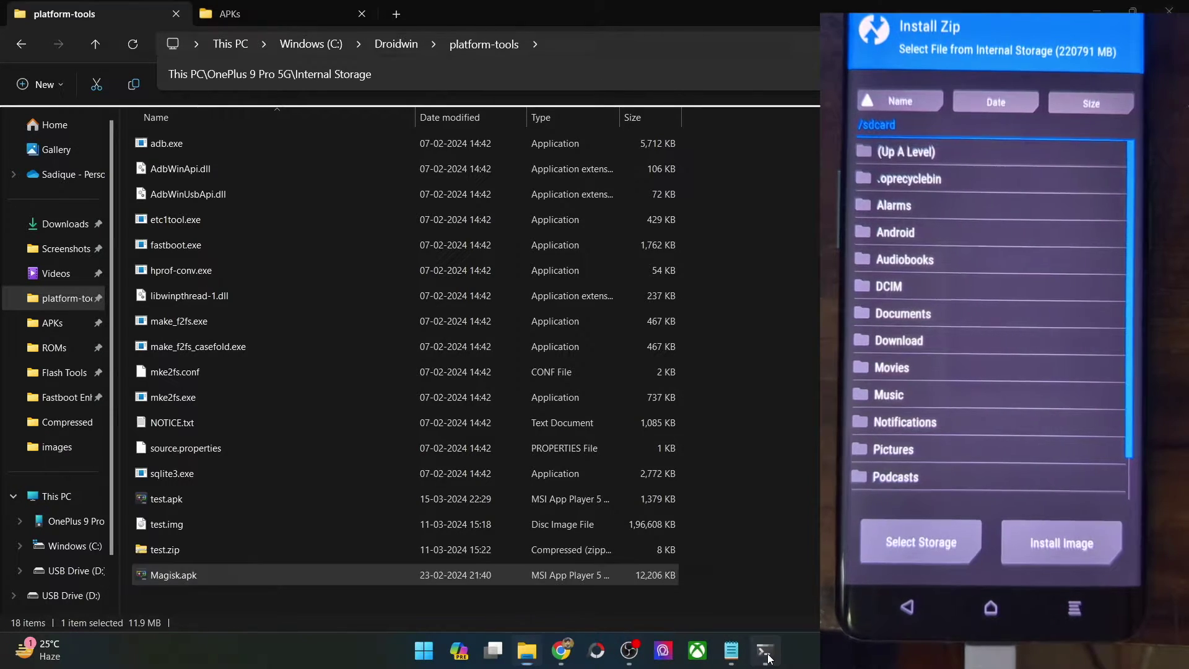
pyautogui.press('Up')
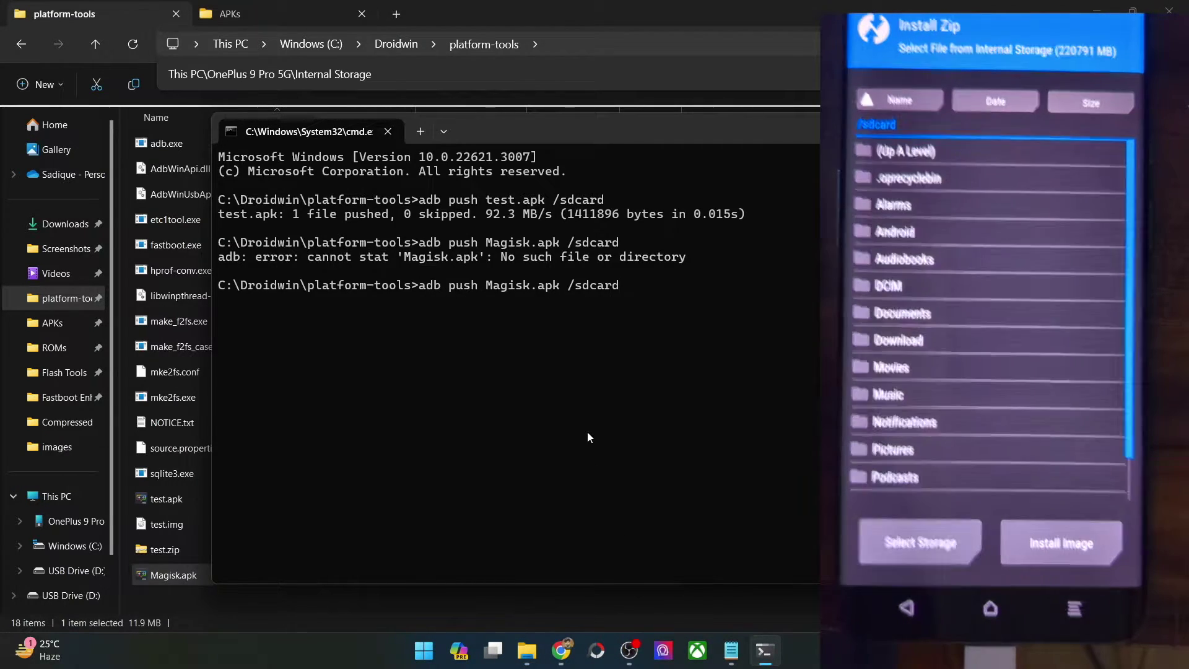
pyautogui.press('Return')
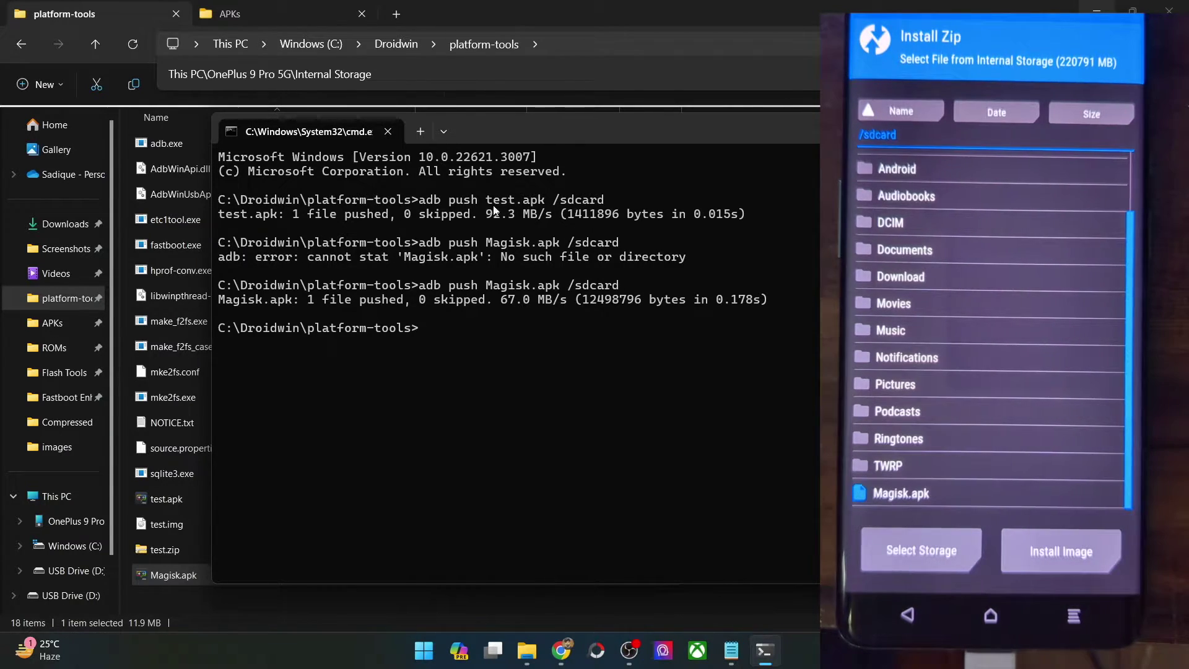
# Open the OnePlus 9 Pro 5G's Internal Storage in File Explorer and select test.apk there
pyautogui.click(66, 521)
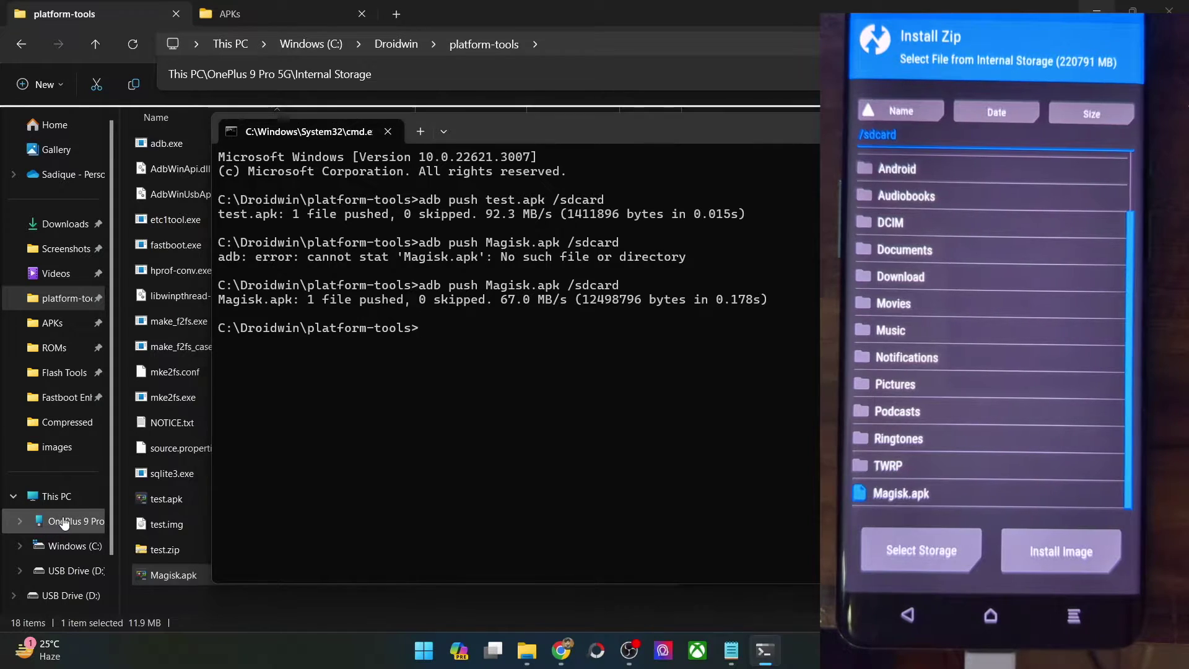
pyautogui.click(213, 135)
pyautogui.doubleClick(213, 132)
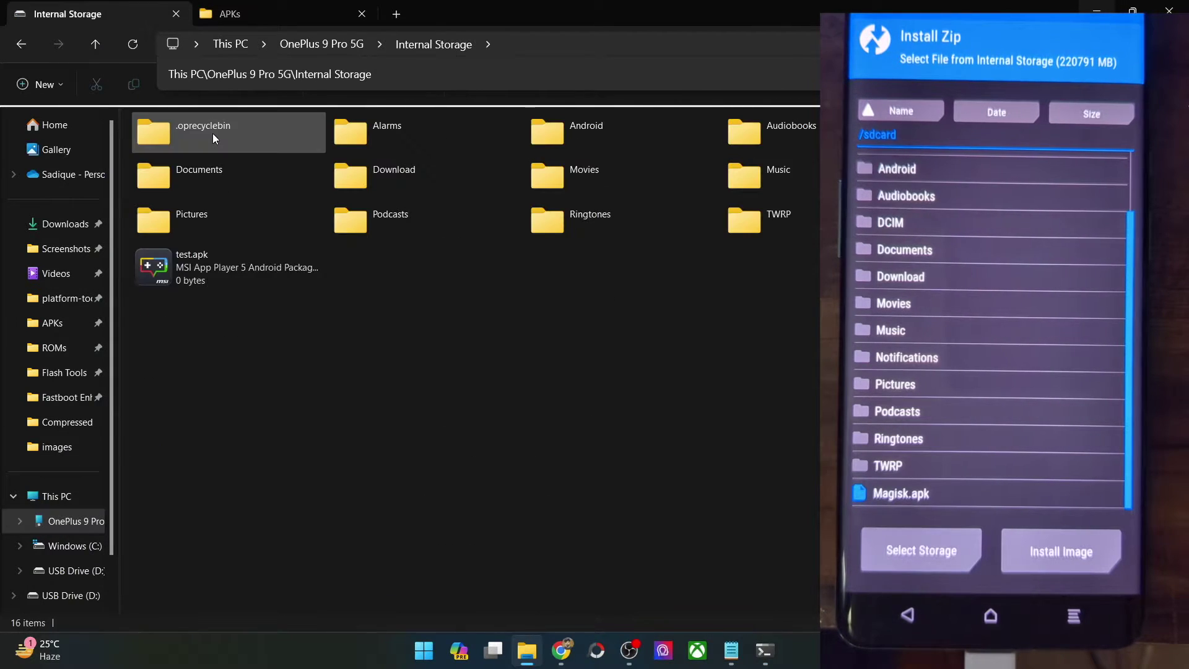
pyautogui.click(310, 279)
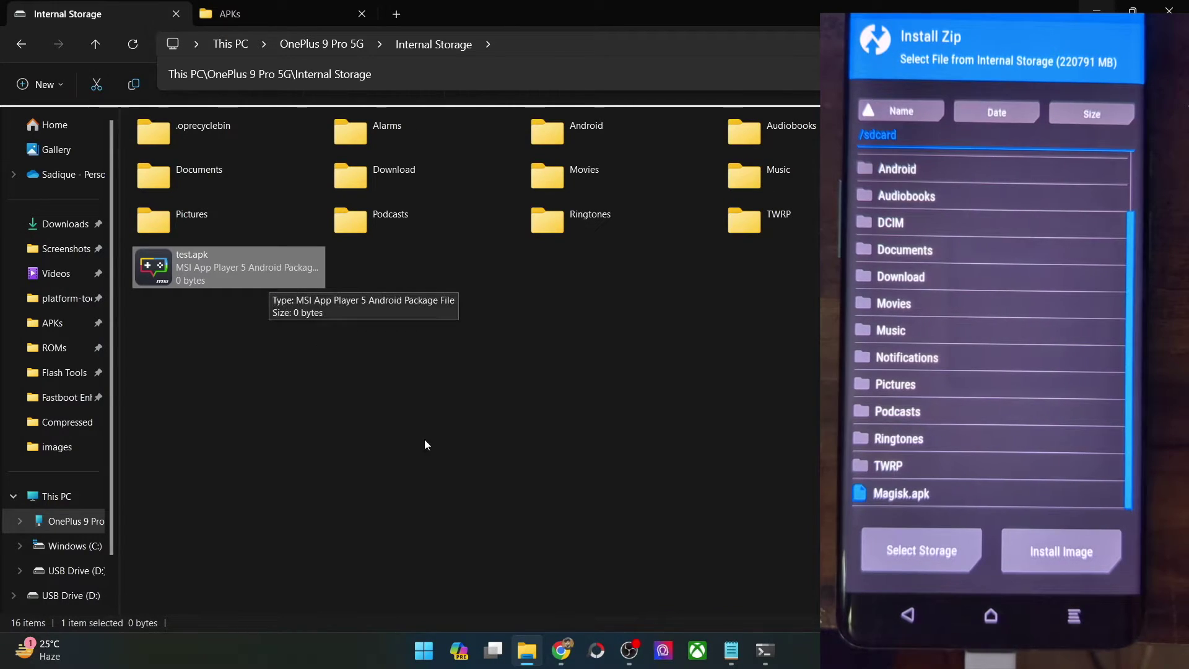
# Glance at the ADB Push section of the Chrome guide and return File Explorer to the platform-tools folder
pyautogui.click(561, 650)
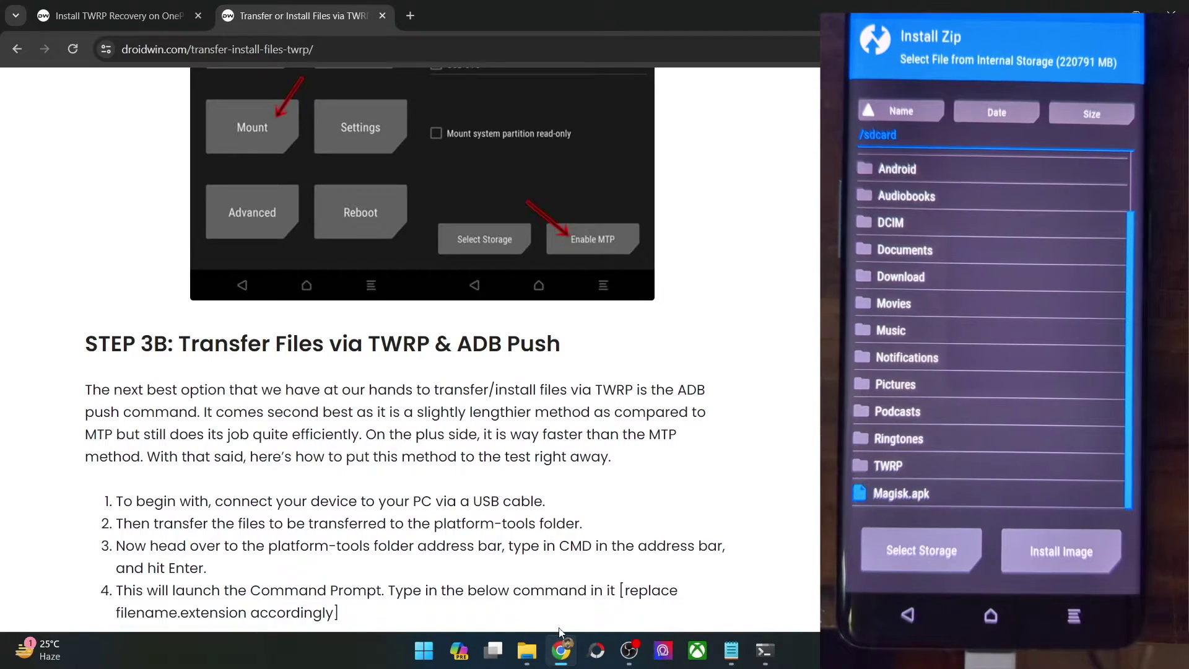
pyautogui.click(534, 650)
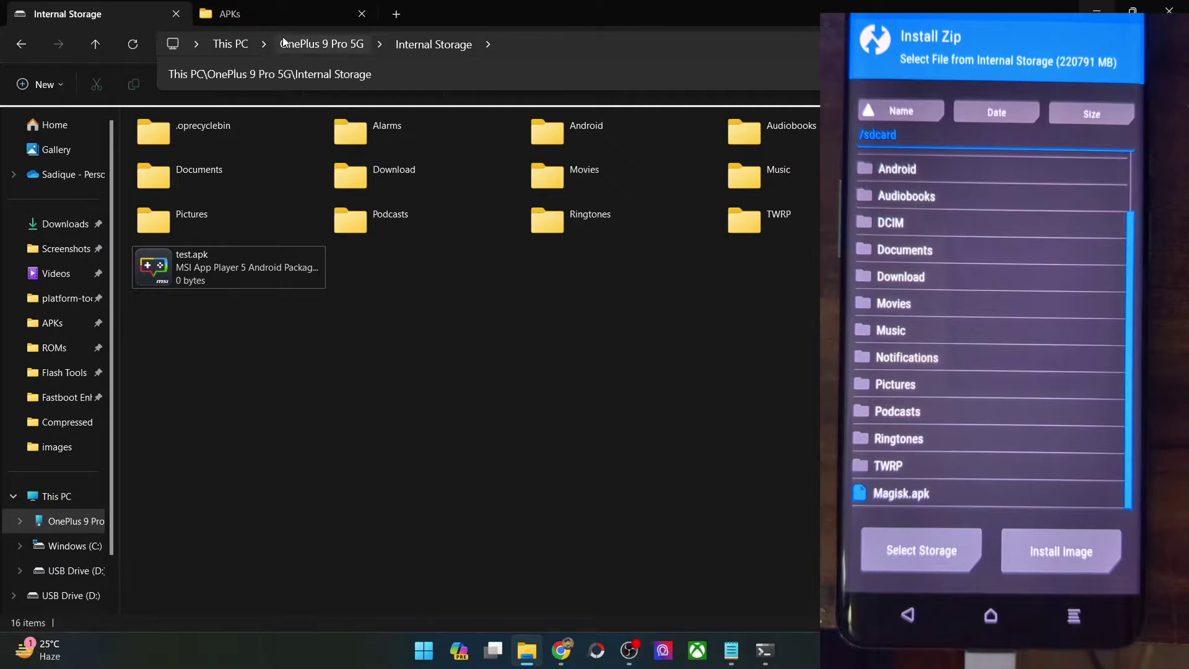
pyautogui.click(58, 299)
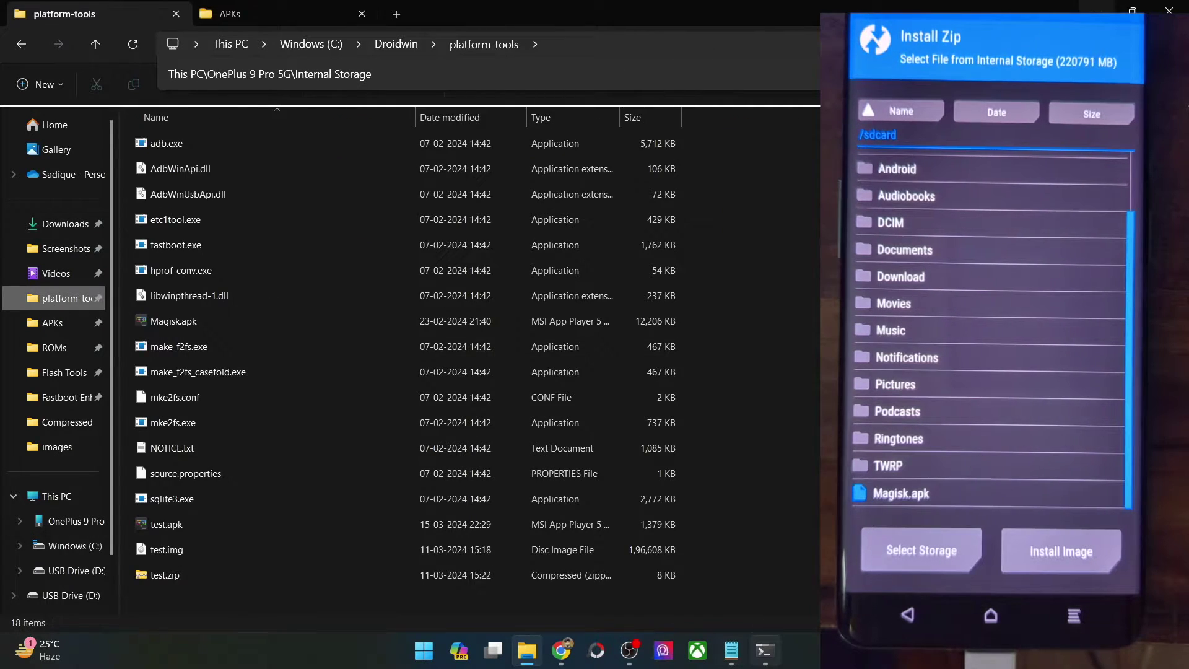
# Recall the last push command in the Command Prompt and change its source file to test.img
pyautogui.click(766, 650)
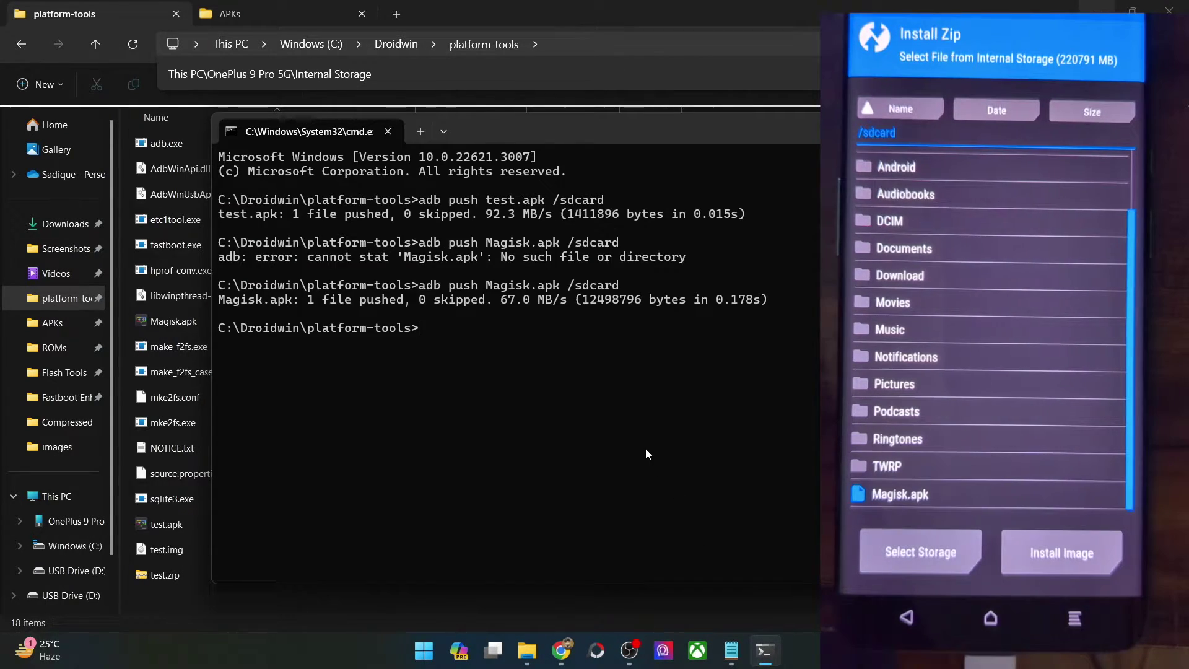
pyautogui.press('Up')
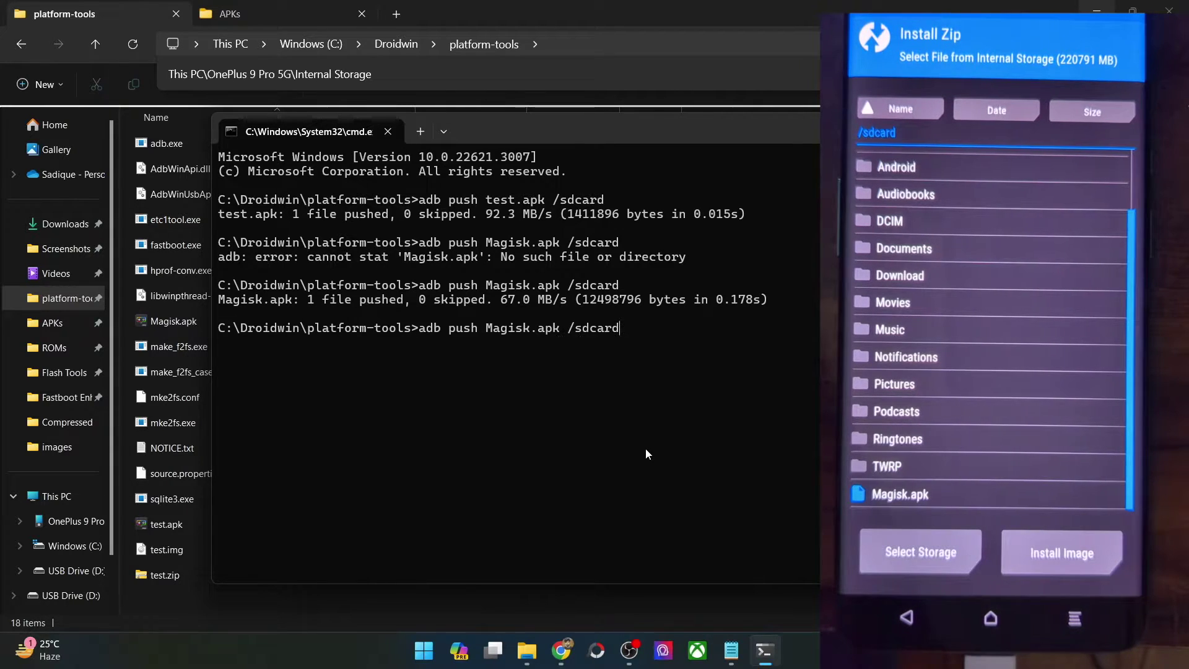
pyautogui.press('Left')
pyautogui.press('Left')
pyautogui.press('Left')
pyautogui.press('Left')
pyautogui.press('Left')
pyautogui.press('Left')
pyautogui.press('Left')
pyautogui.press('Left')
pyautogui.press('Left')
pyautogui.press('Left')
pyautogui.press('Left')
pyautogui.press('Left')
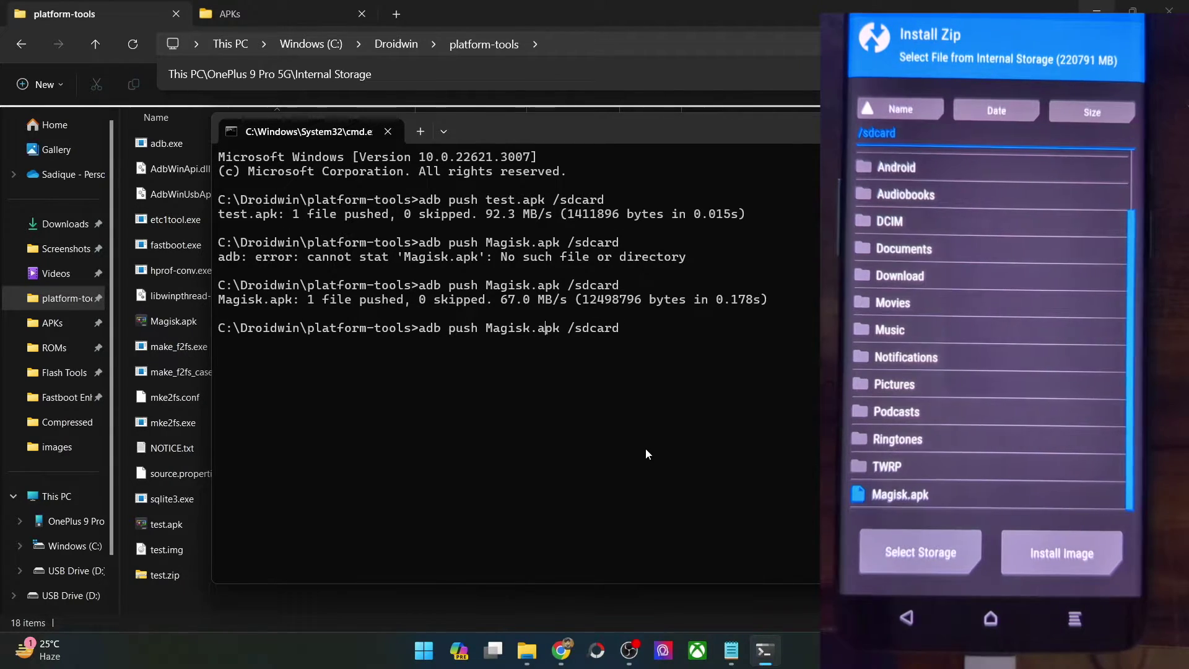
pyautogui.press('BackSpace')
pyautogui.press('BackSpace')
pyautogui.press('BackSpace')
pyautogui.press('BackSpace')
pyautogui.press('BackSpace')
pyautogui.press('BackSpace')
pyautogui.write('test')
pyautogui.press('Right')
pyautogui.press('Right')
pyautogui.press('BackSpace')
pyautogui.press('BackSpace')
pyautogui.press('BackSpace')
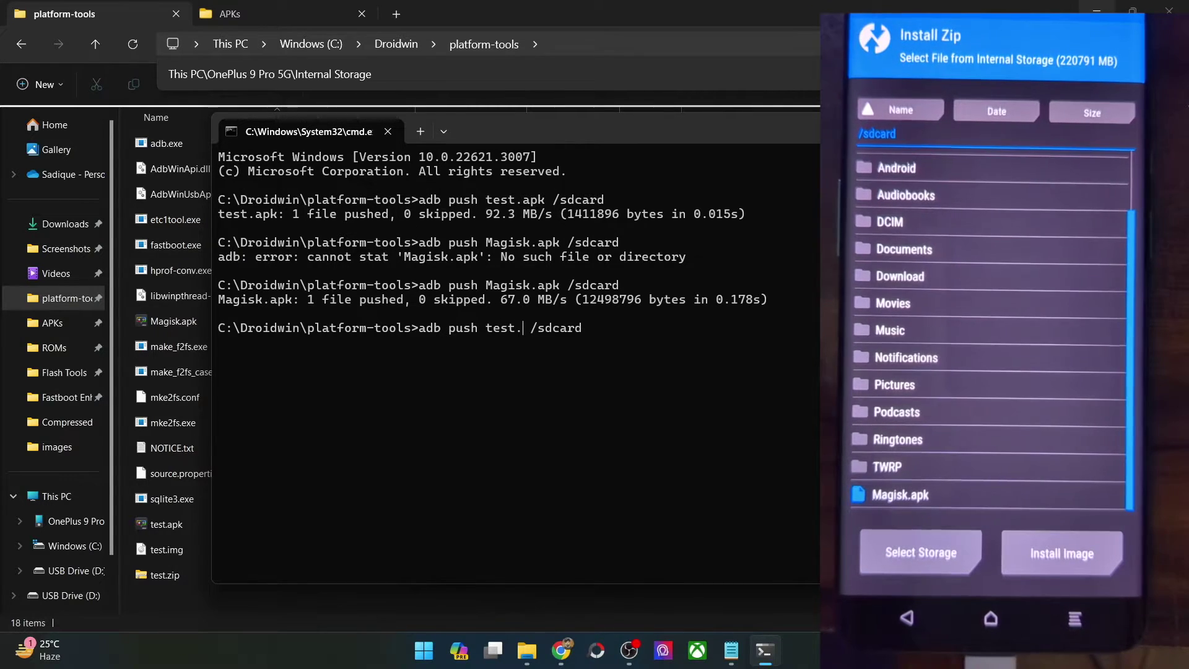
pyautogui.write('img')
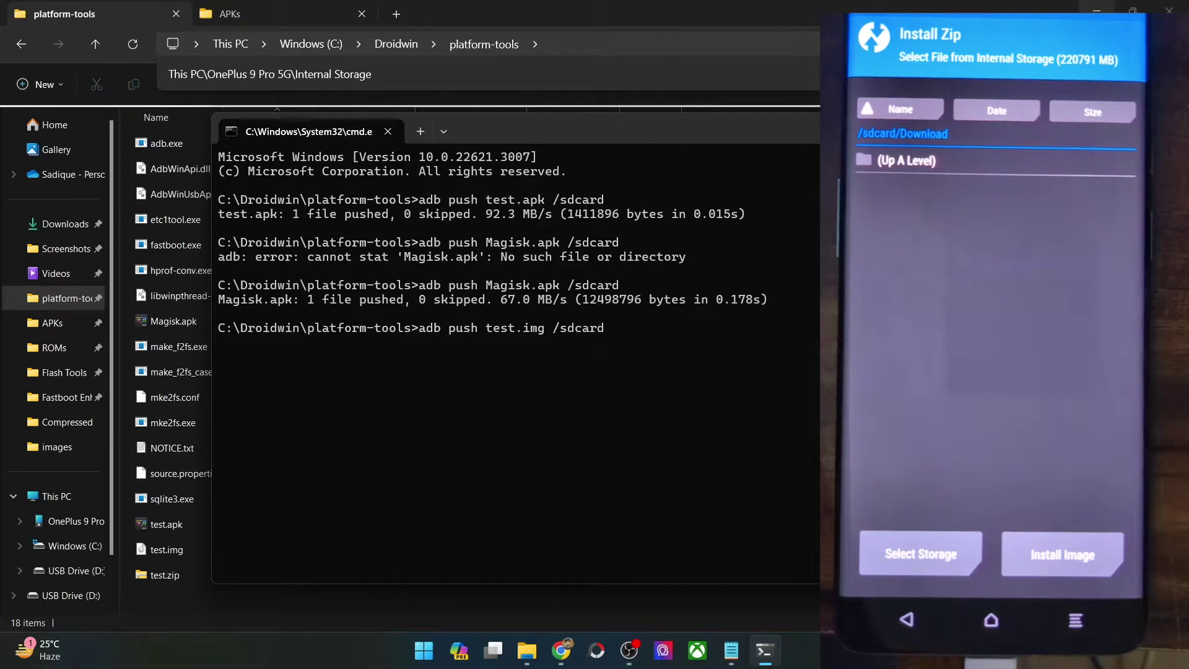
# Extend the destination of the test.img push command to /sdcard/Download without running it
pyautogui.press('End')
pyautogui.write('r')
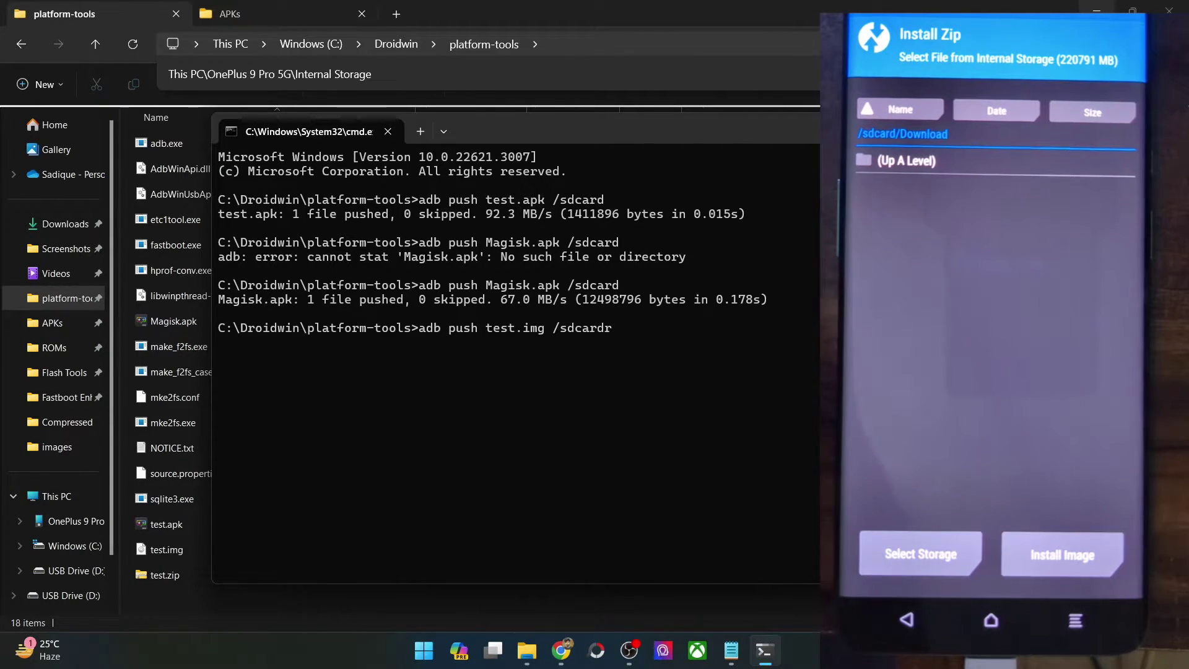
pyautogui.press('BackSpace')
pyautogui.write('/Download')
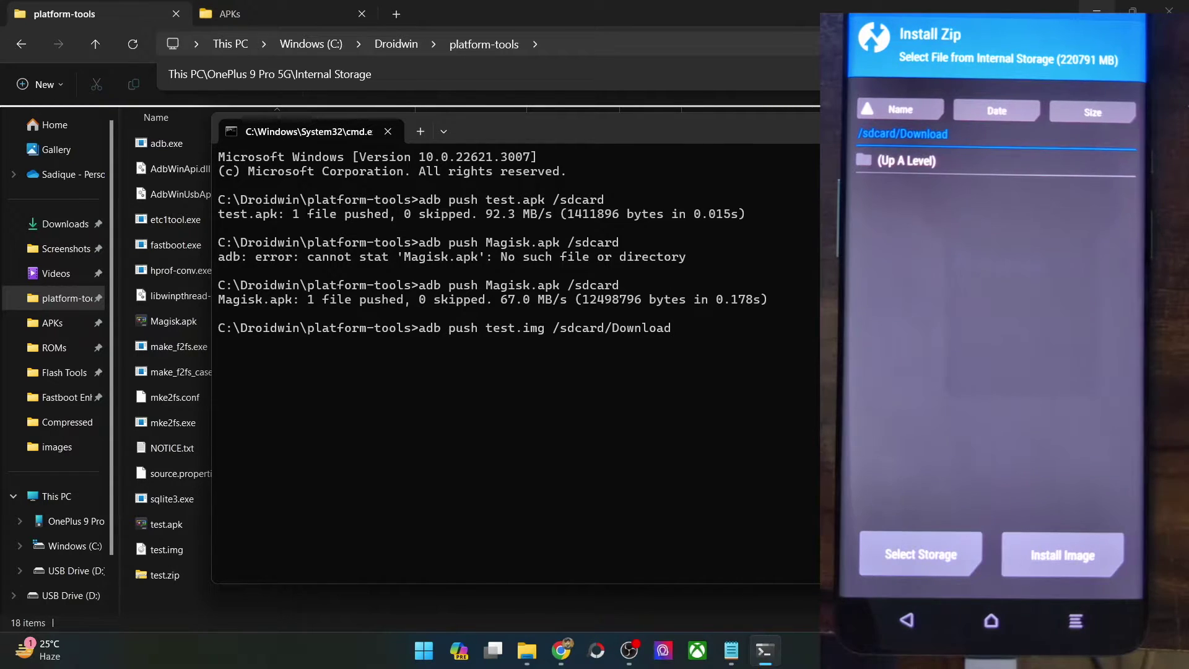
# Run the test.img push to /sdcard/Download, and reuse the command with test.zip as the source file
pyautogui.press('Return')
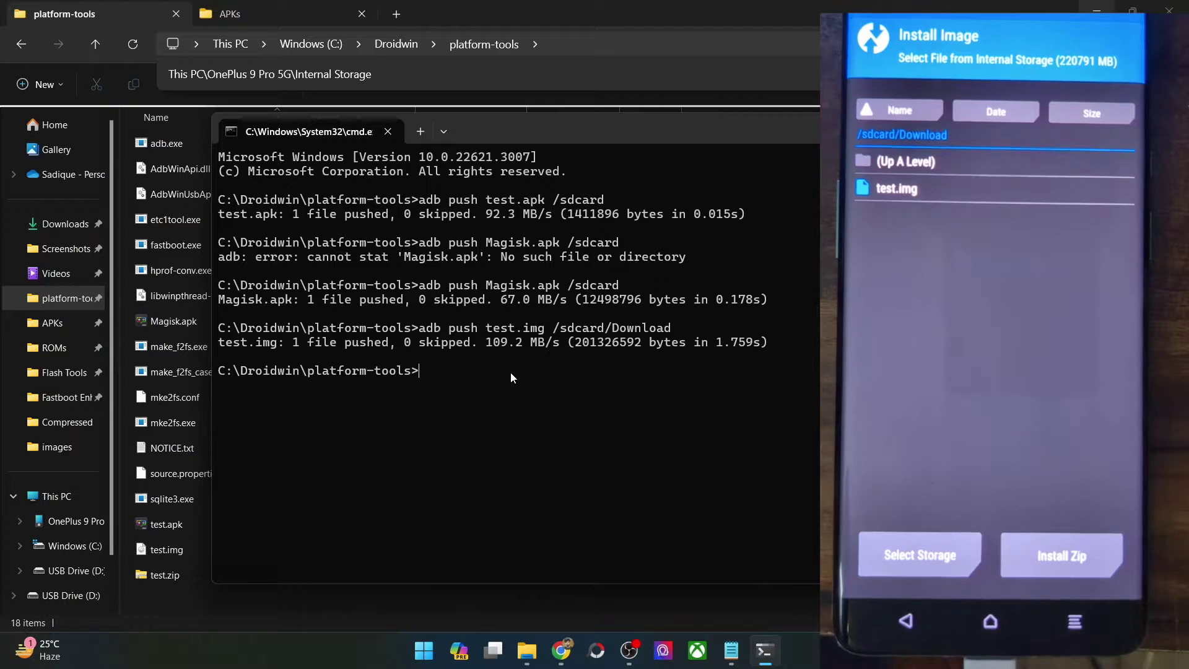
pyautogui.press('Up')
pyautogui.press('Left')
pyautogui.press('Left')
pyautogui.press('Left')
pyautogui.press('Left')
pyautogui.press('Left')
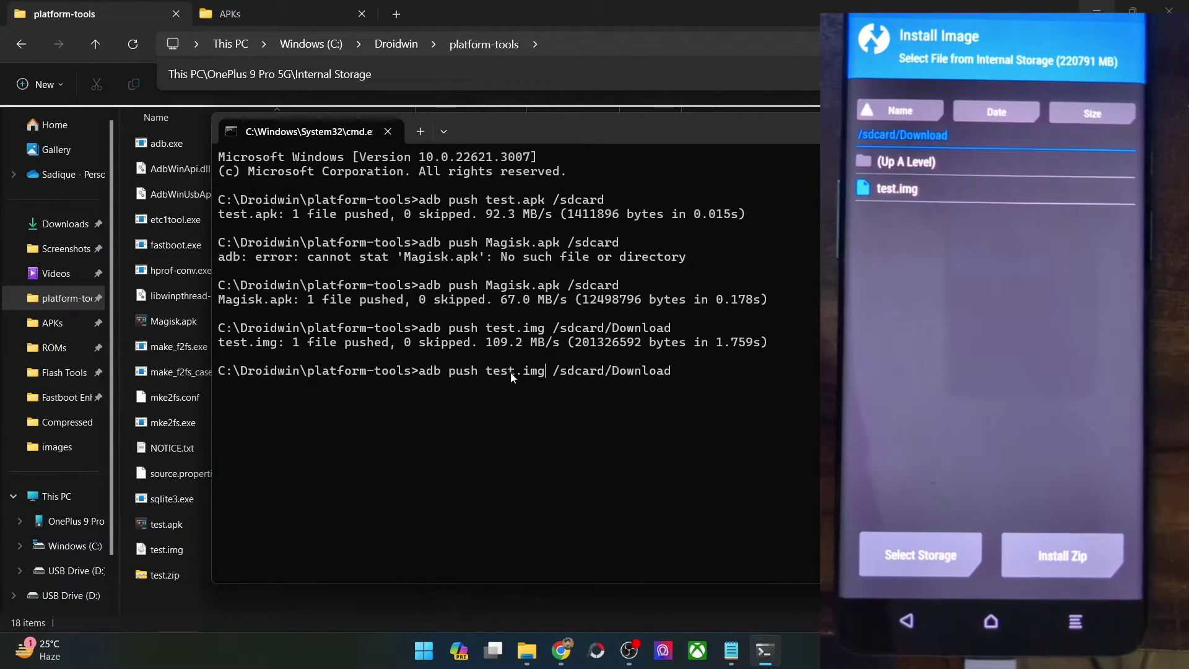
pyautogui.press('Left')
pyautogui.press('Left')
pyautogui.press('Left')
pyautogui.press('Left')
pyautogui.press('BackSpace')
pyautogui.press('BackSpace')
pyautogui.press('BackSpace')
pyautogui.write('zip')
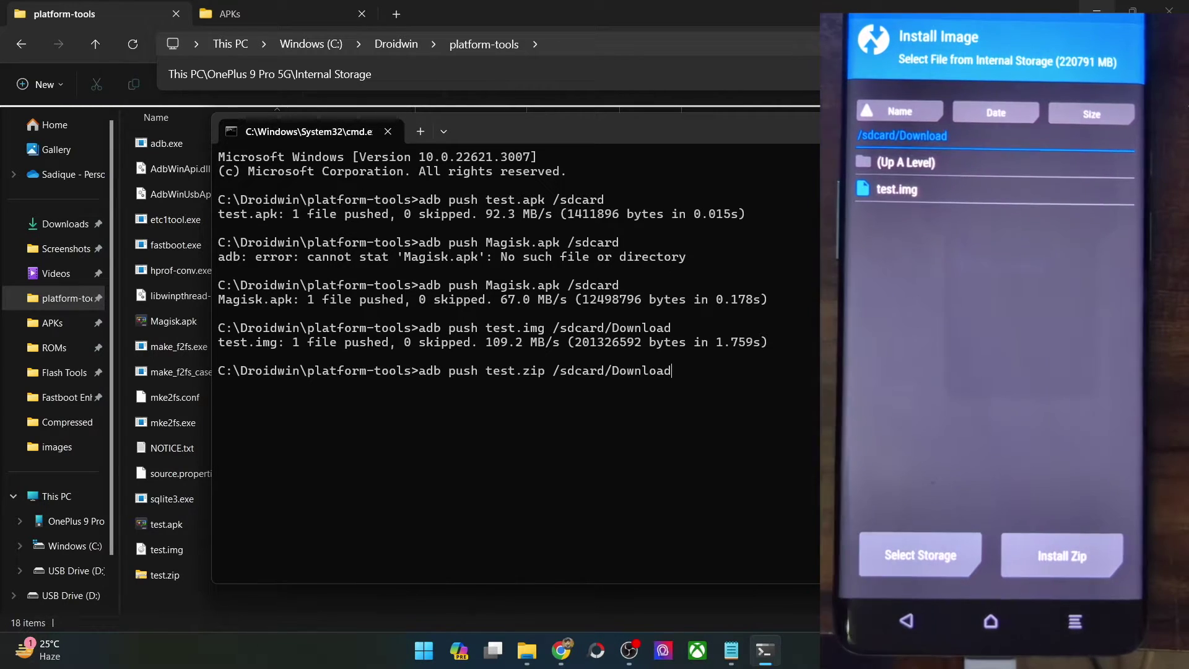
pyautogui.press('Return')
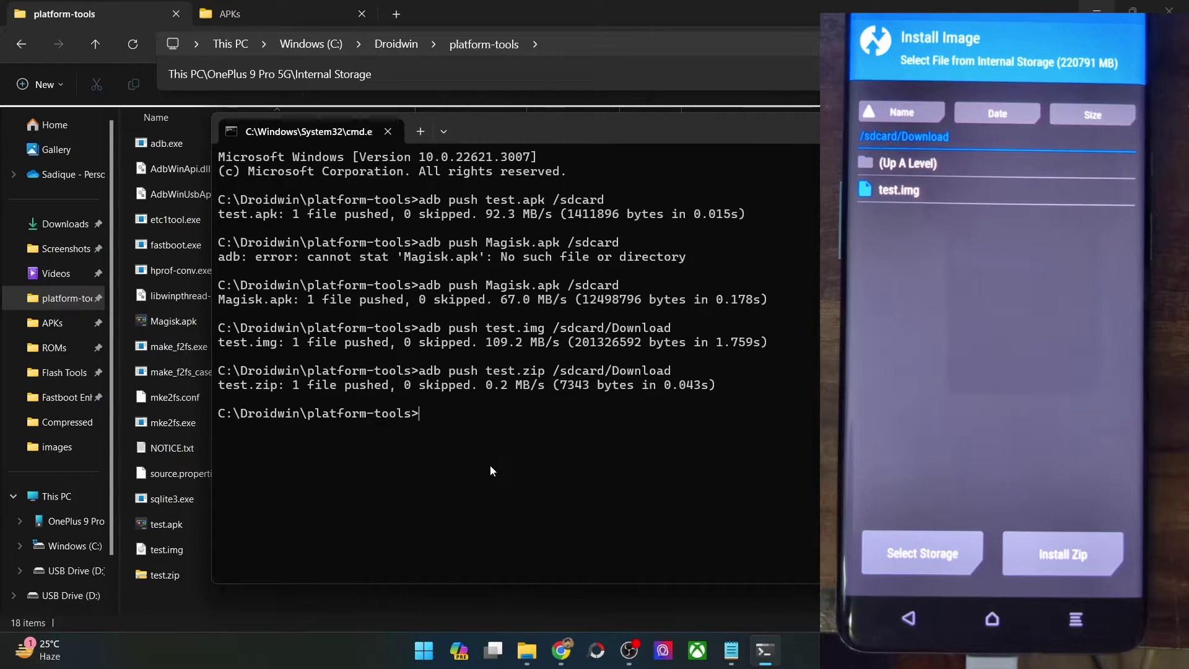
# Switch to the Chrome guide and look at its STEP 3C section on transferring files via USB OTG
pyautogui.click(555, 645)
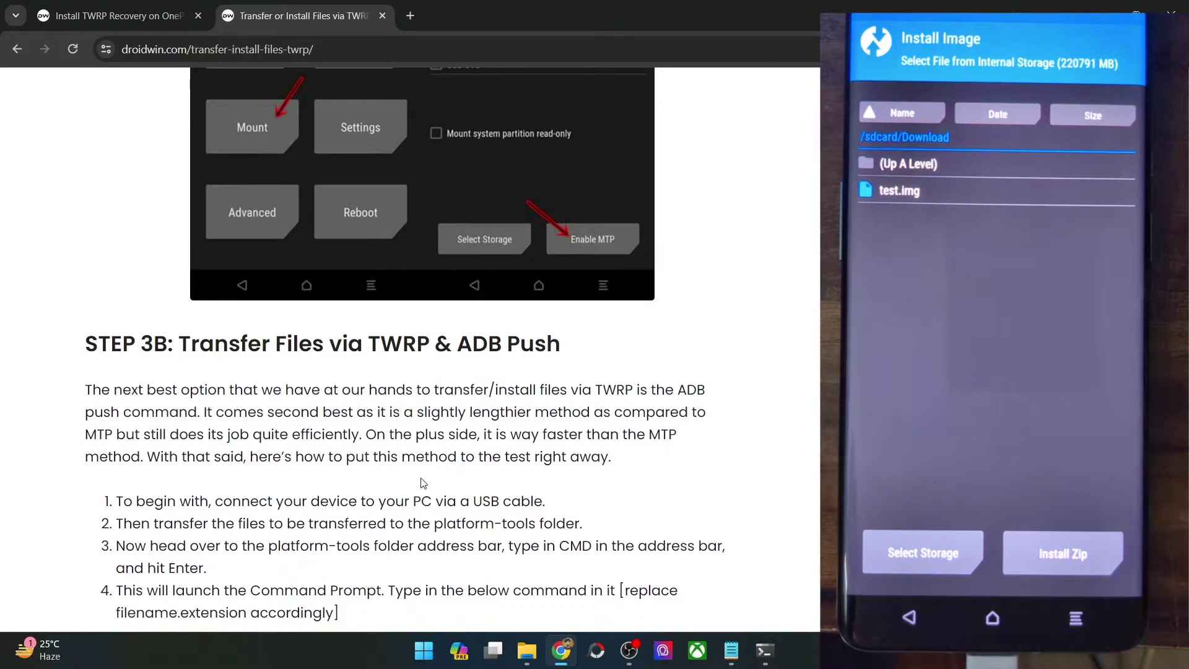
pyautogui.scroll(-10, 423, 482)
pyautogui.scroll(-4, 392, 456)
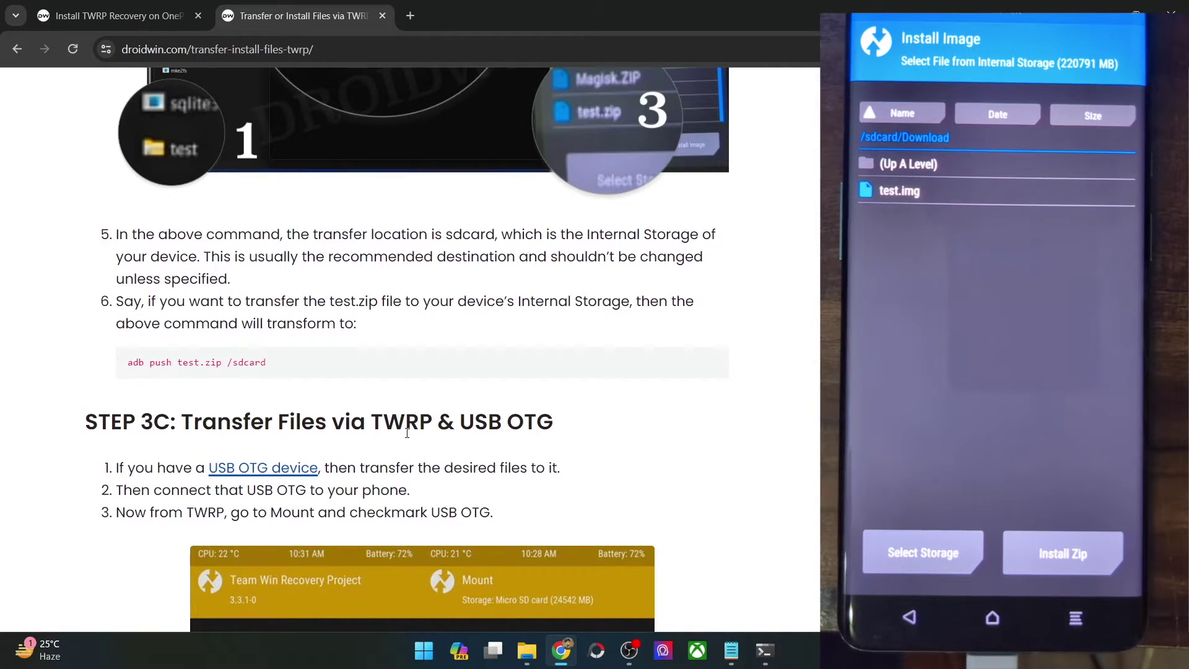
pyautogui.doubleClick(523, 423)
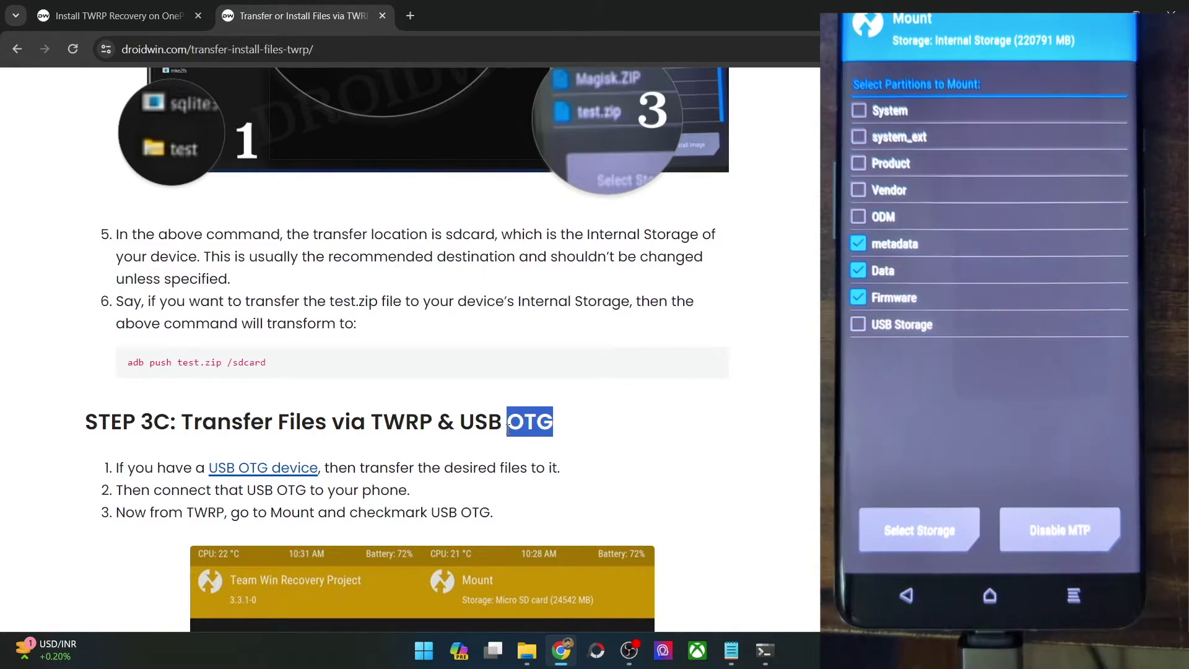
# Read the guide's STEP 3D section on transferring files via TWRP and ADB Sideload, highlighting its heading
pyautogui.scroll(-5, 566, 412)
pyautogui.scroll(-13, 565, 412)
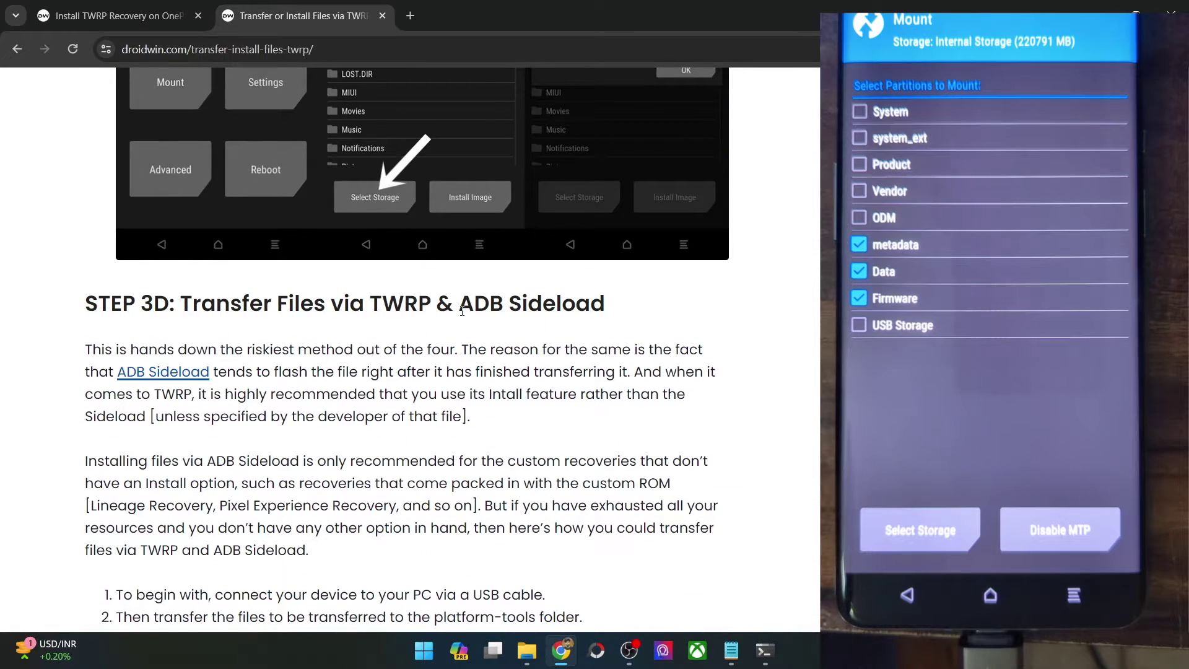
pyautogui.moveTo(462, 311); pyautogui.dragTo(577, 293)
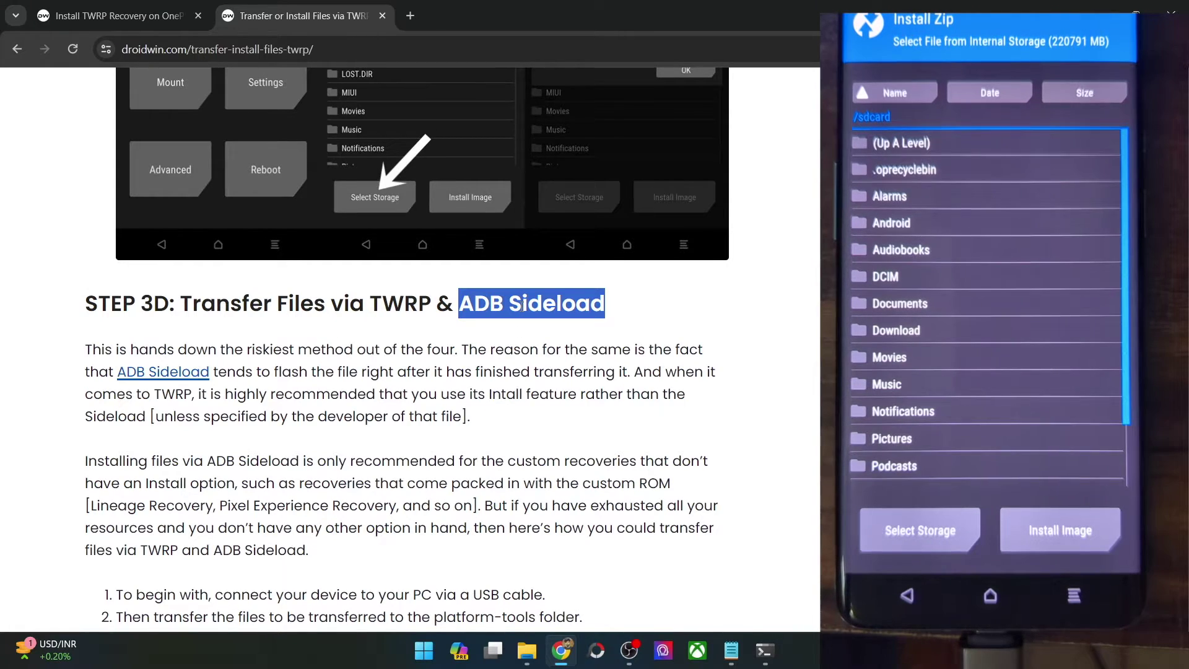
pyautogui.doubleClick(522, 304)
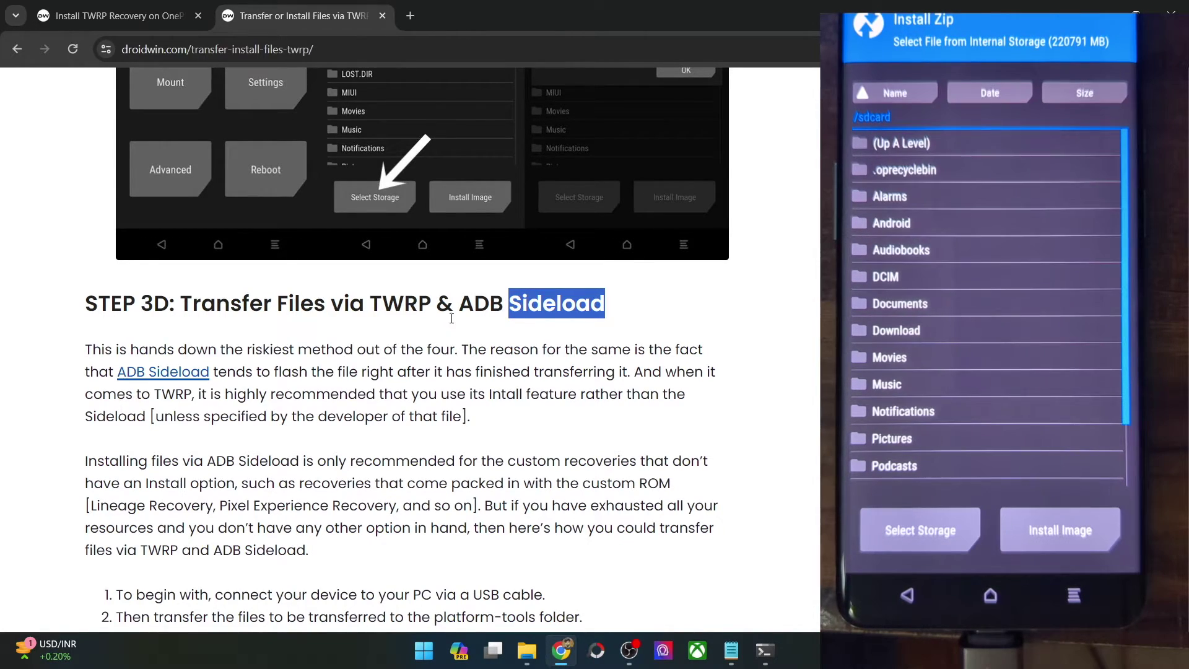
pyautogui.moveTo(461, 310); pyautogui.dragTo(545, 303)
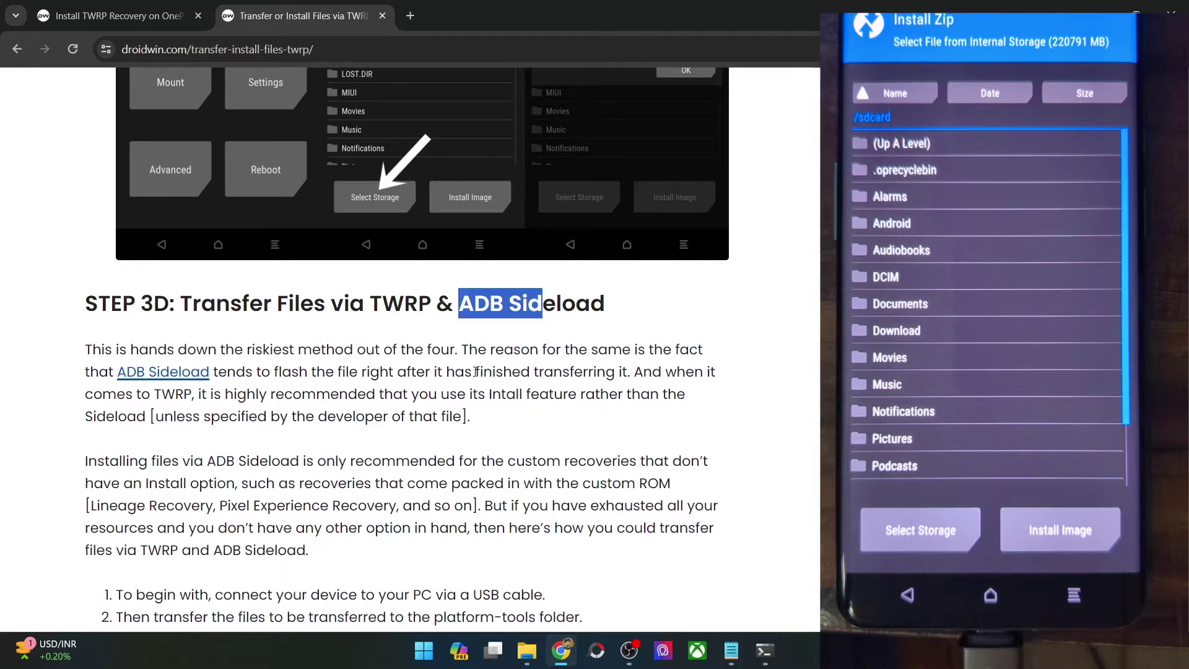
pyautogui.scroll(-1, 475, 372)
pyautogui.tripleClick(517, 241)
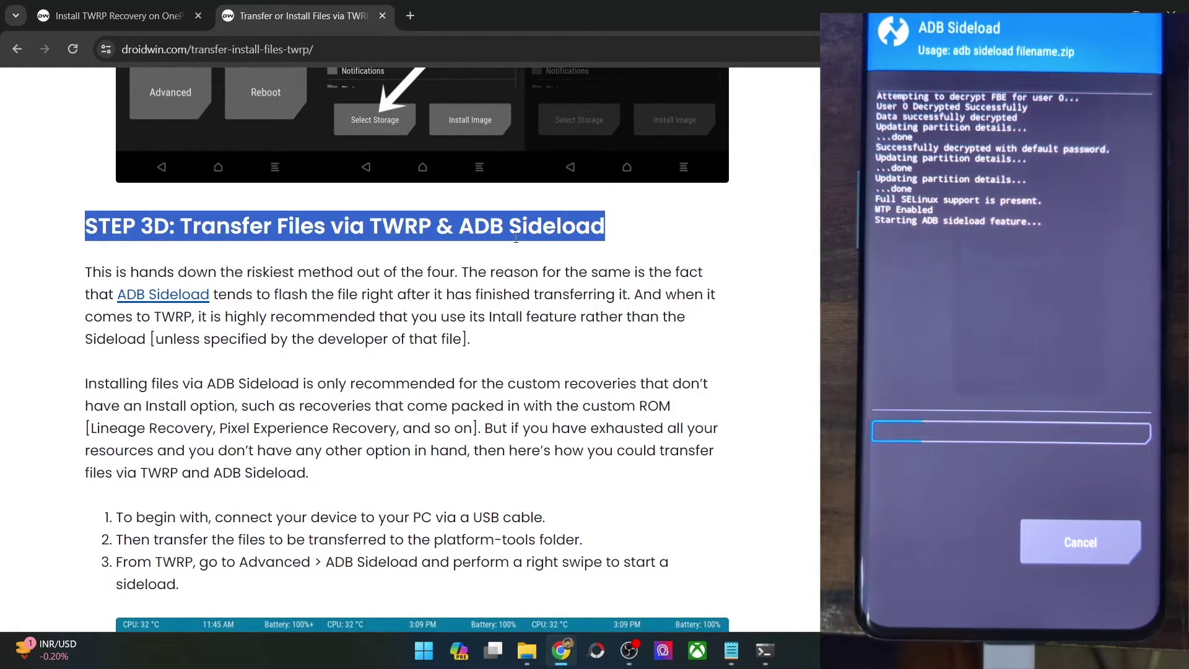
# Switch to the Command Prompt and check the phone's sideload connection with adb devices
pyautogui.click(529, 648)
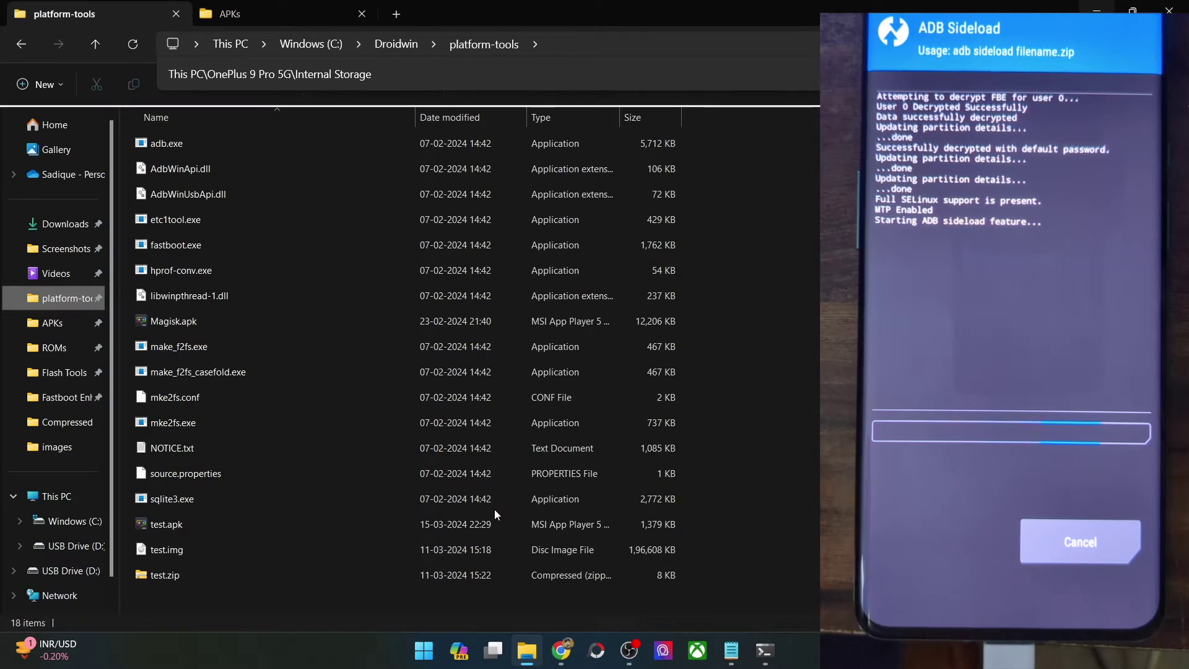
pyautogui.click(757, 663)
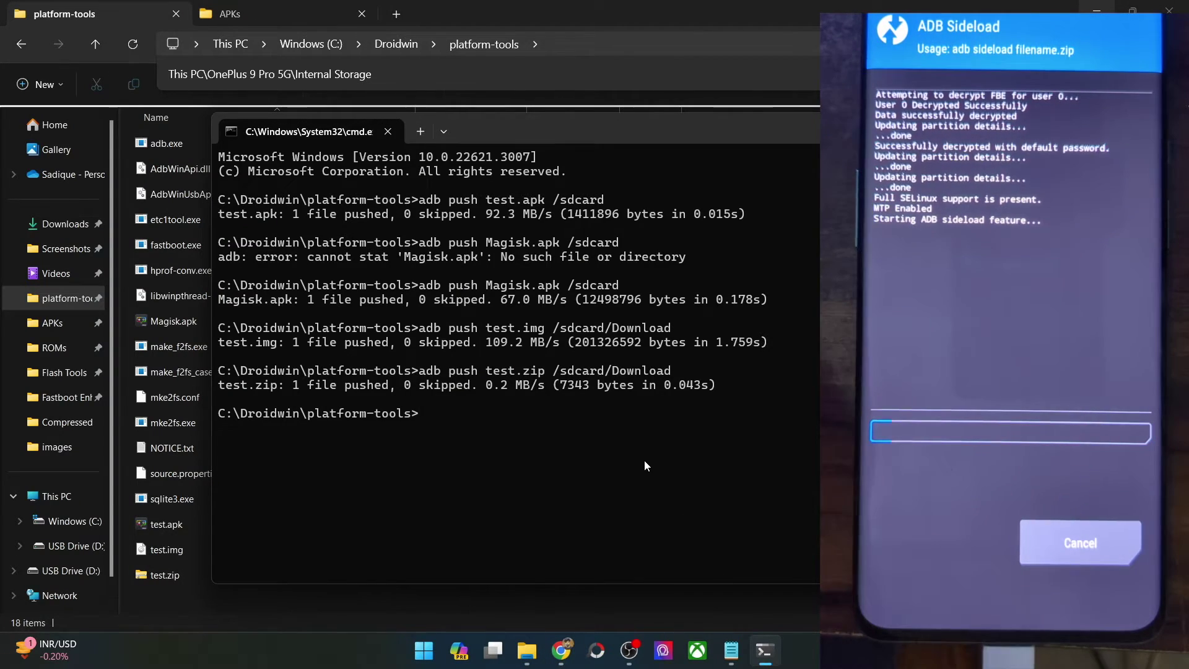
pyautogui.write('adb devices')
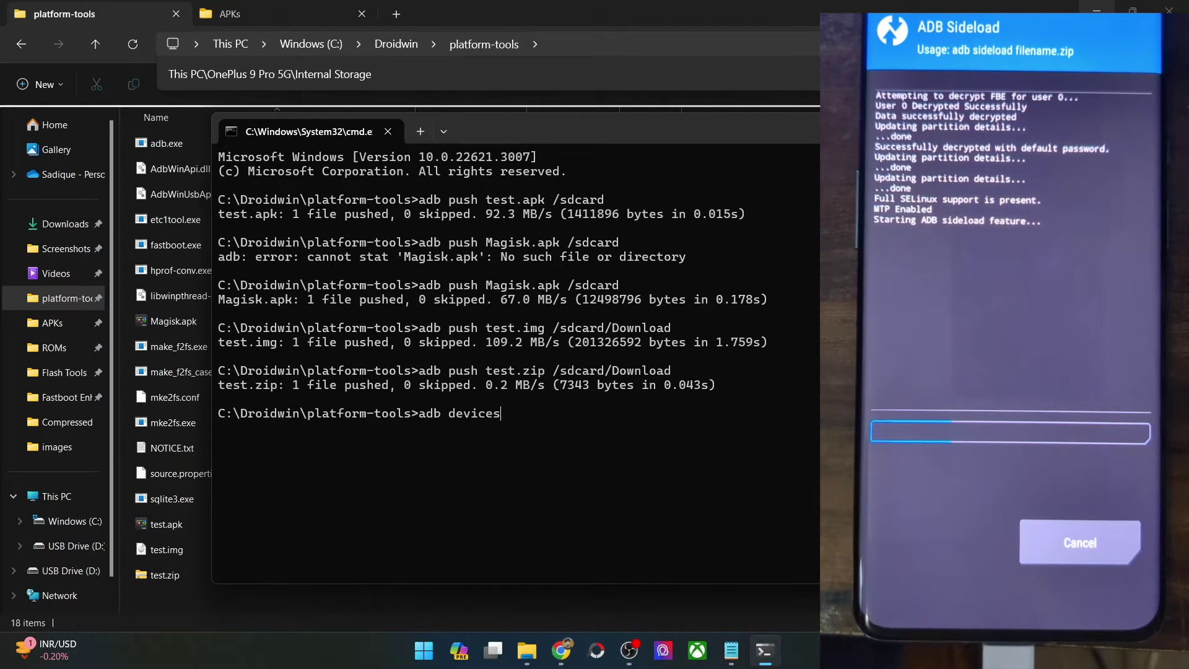
pyautogui.press('Return')
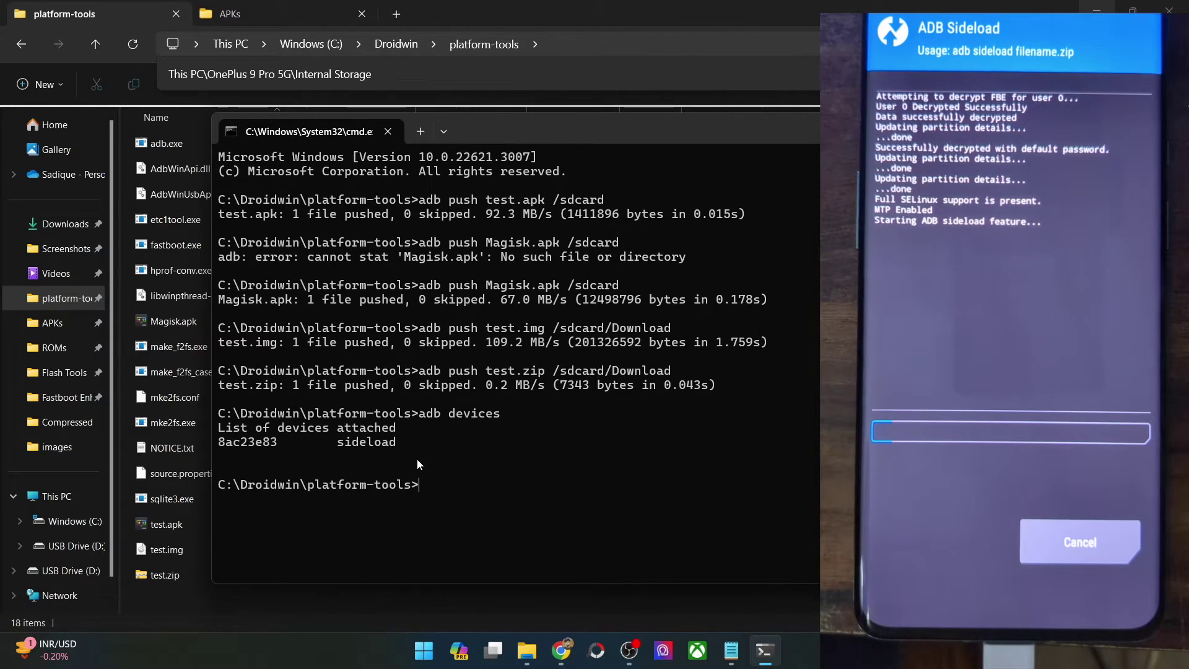
pyautogui.doubleClick(387, 444)
# Enter adb sideload filename.zip at the command prompt without running it
pyautogui.click(450, 484)
pyautogui.write('adb sideload f')
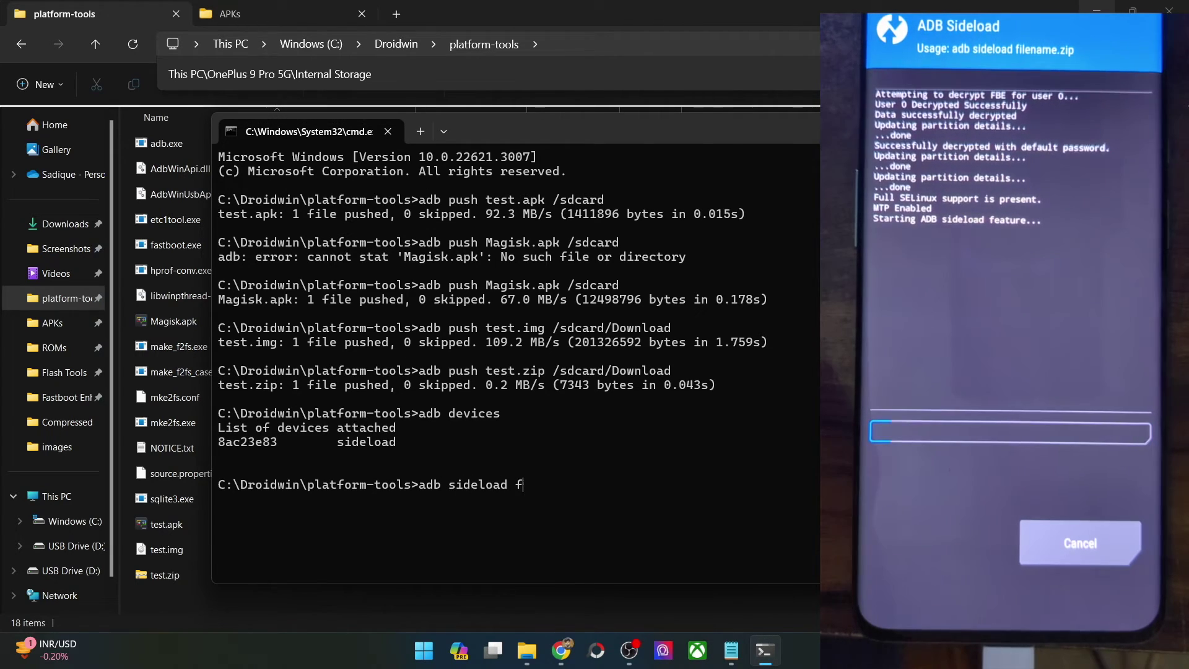
pyautogui.write('ilename.zip')
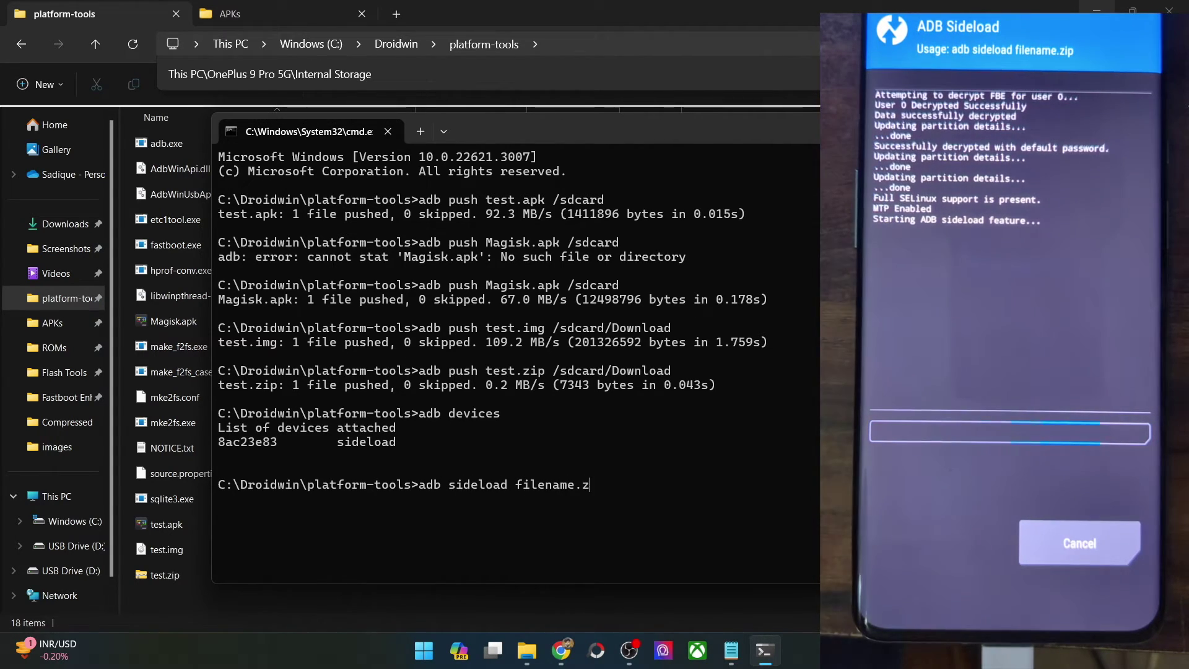
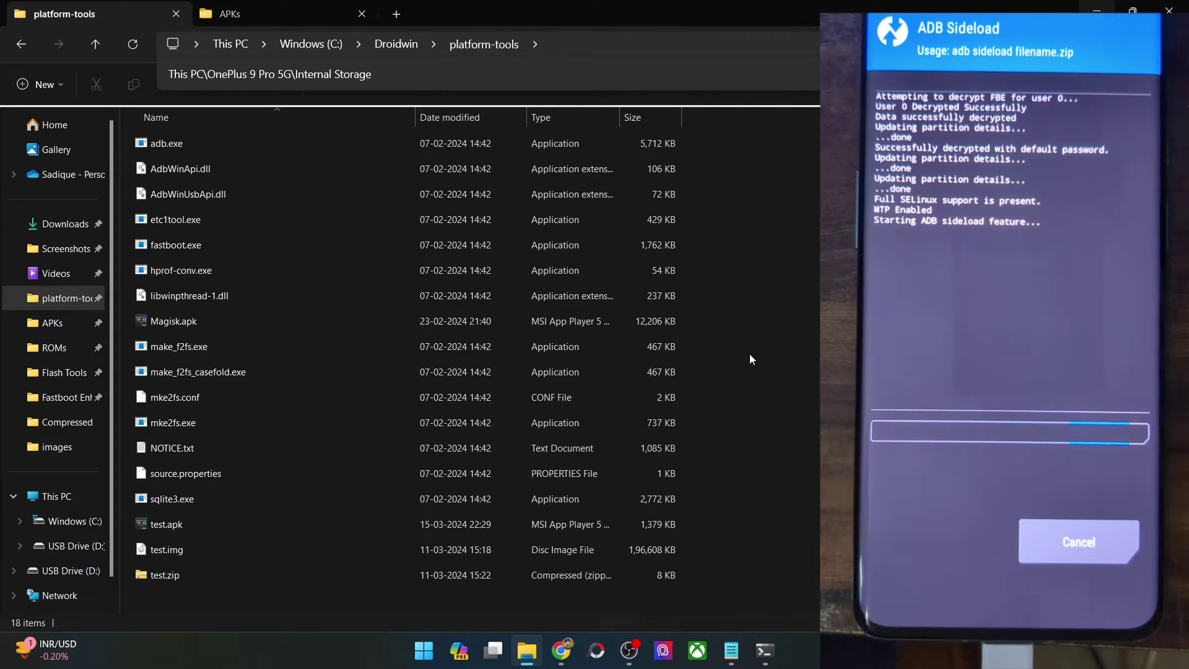
# Copy twrp-installer-3.6.0_11-0-lemonadep.zip from the Downloads folder into the platform-tools folder in File Explorer
pyautogui.click(328, 14)
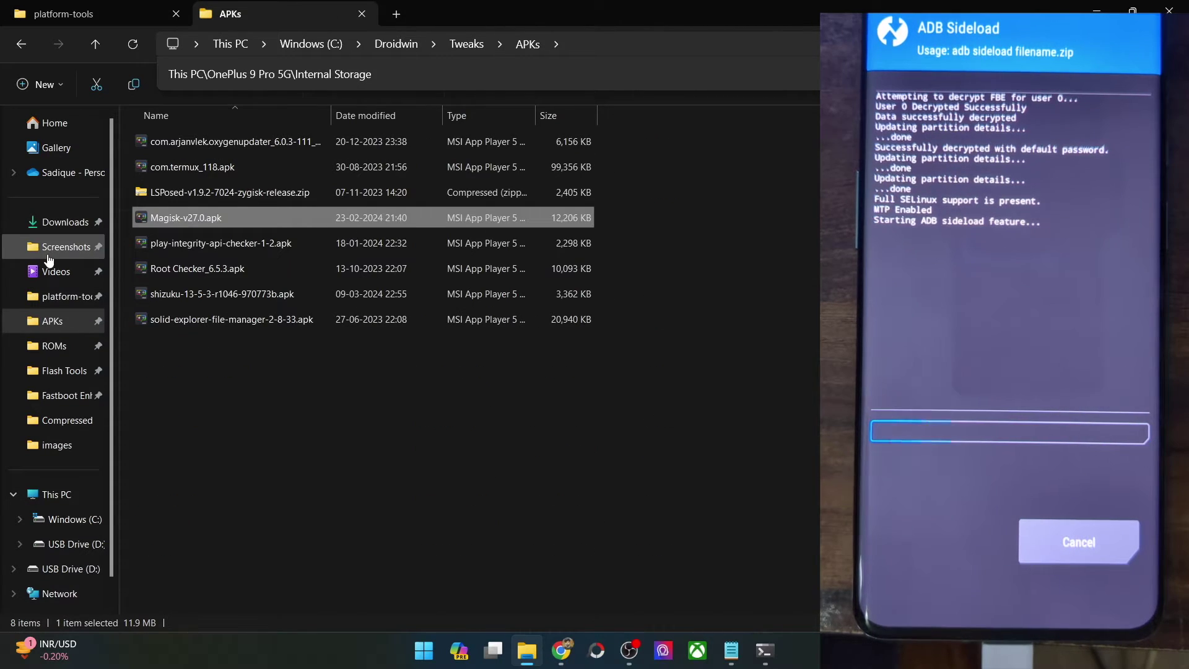
pyautogui.click(57, 223)
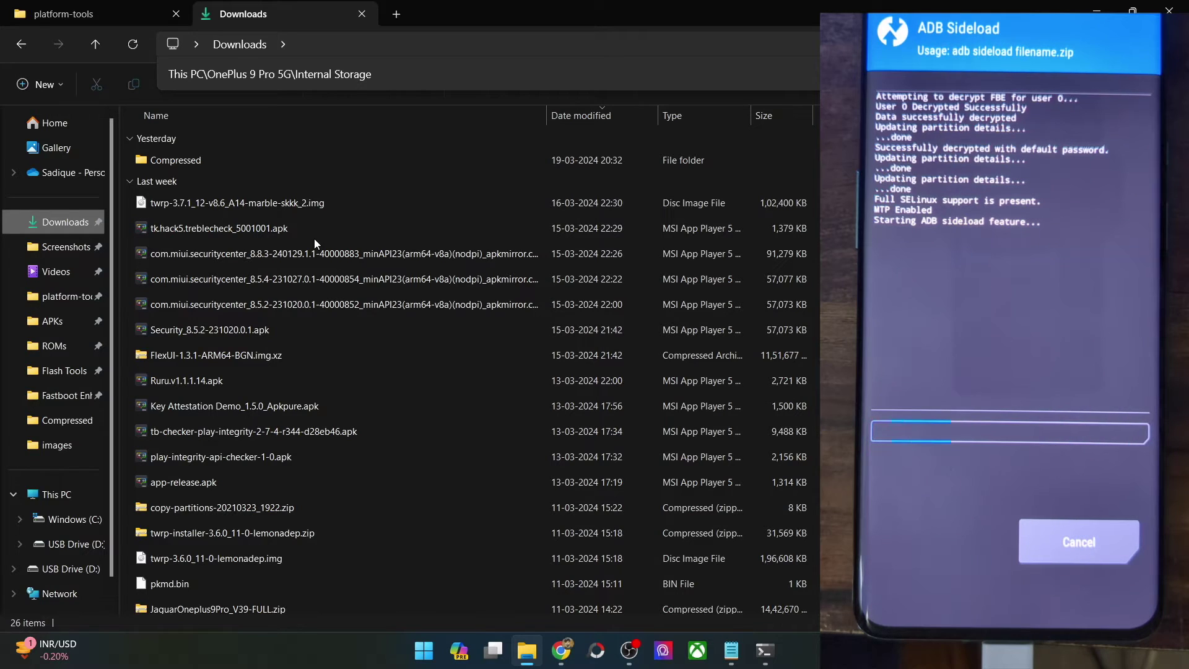
pyautogui.scroll(-1, 328, 346)
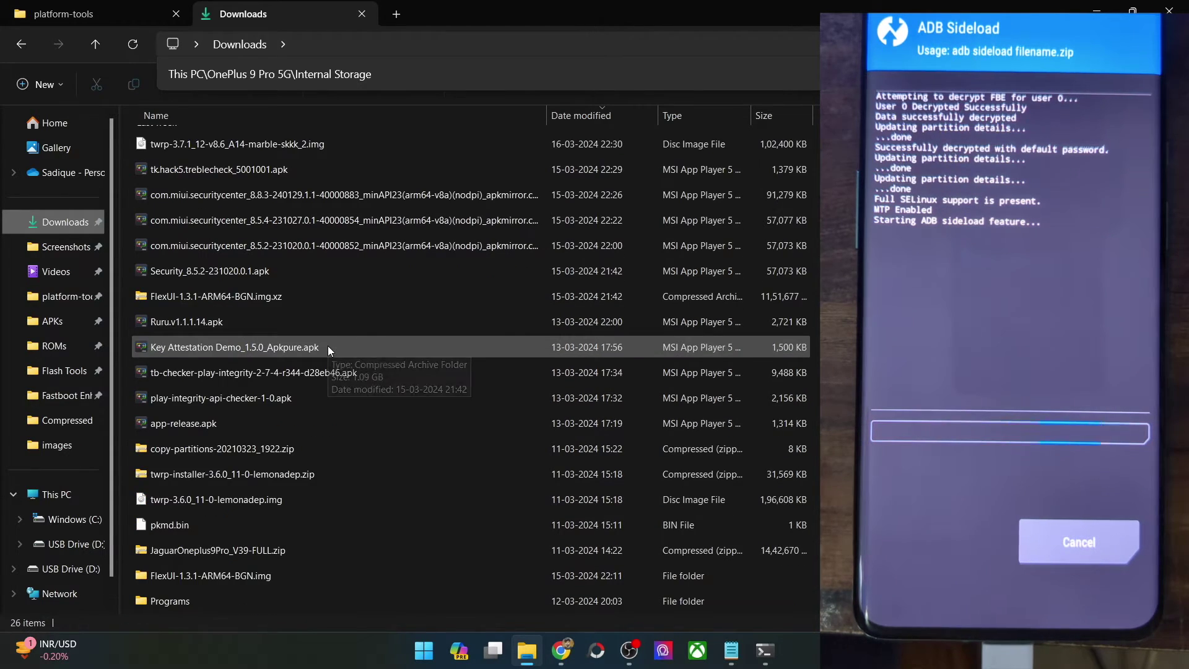
pyautogui.click(247, 466)
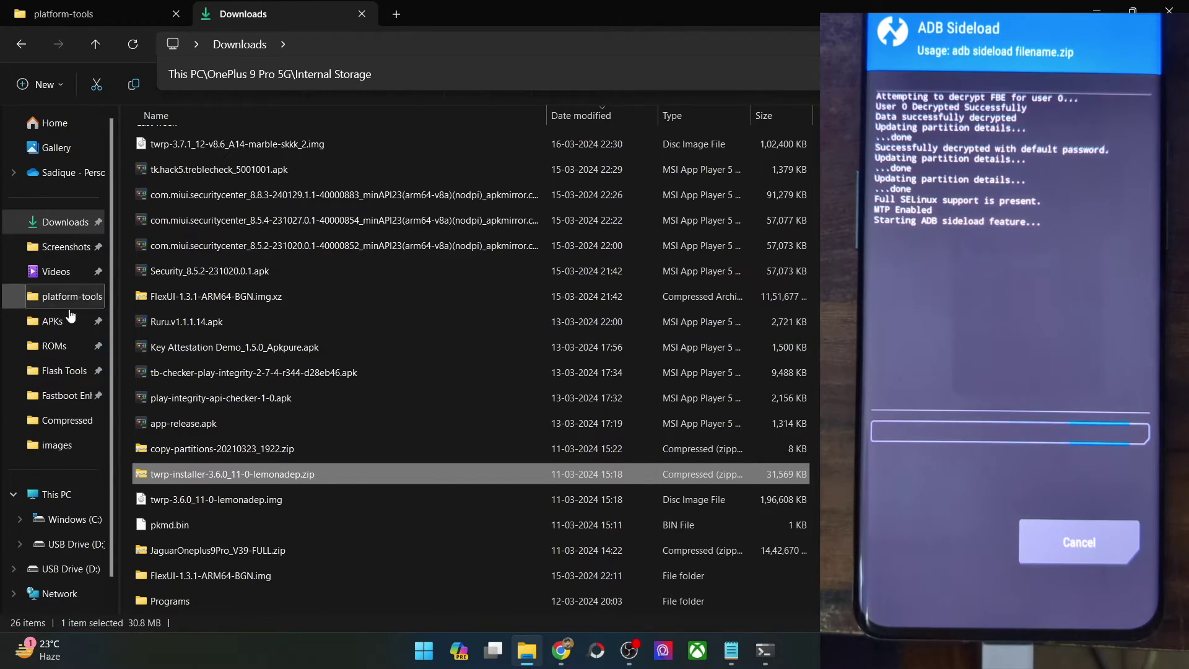
pyautogui.click(143, 12)
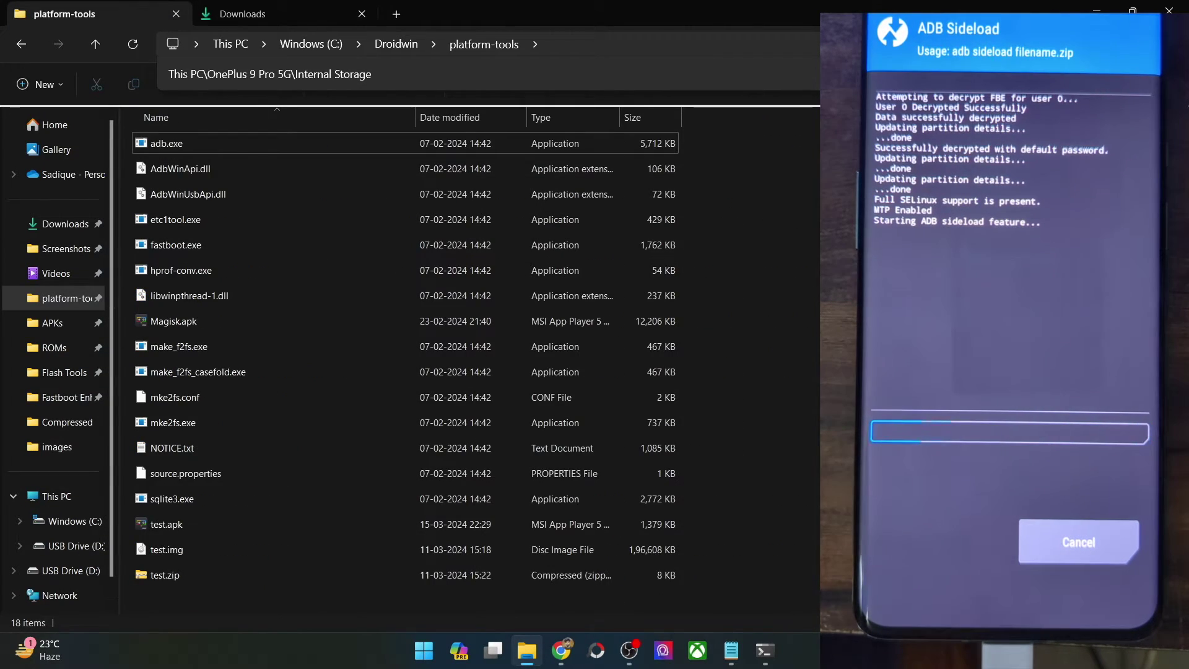
pyautogui.hotkey('ctrl', 'v')
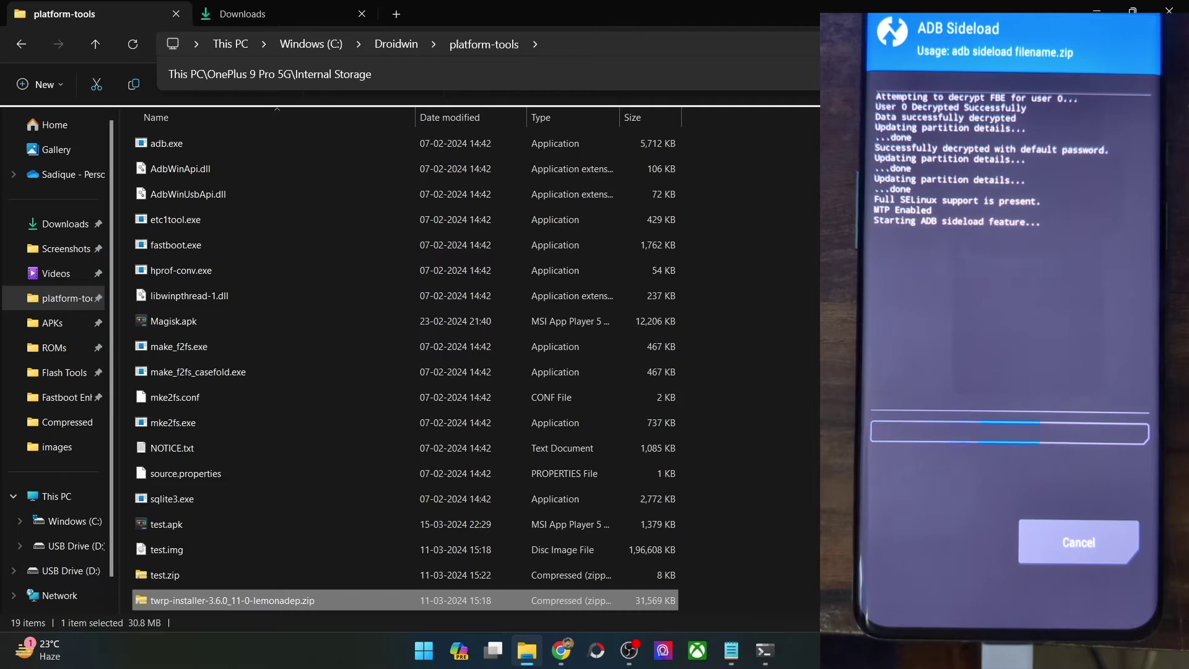
# Rename the copied TWRP installer zip in platform-tools as twrp
pyautogui.rightClick(325, 600)
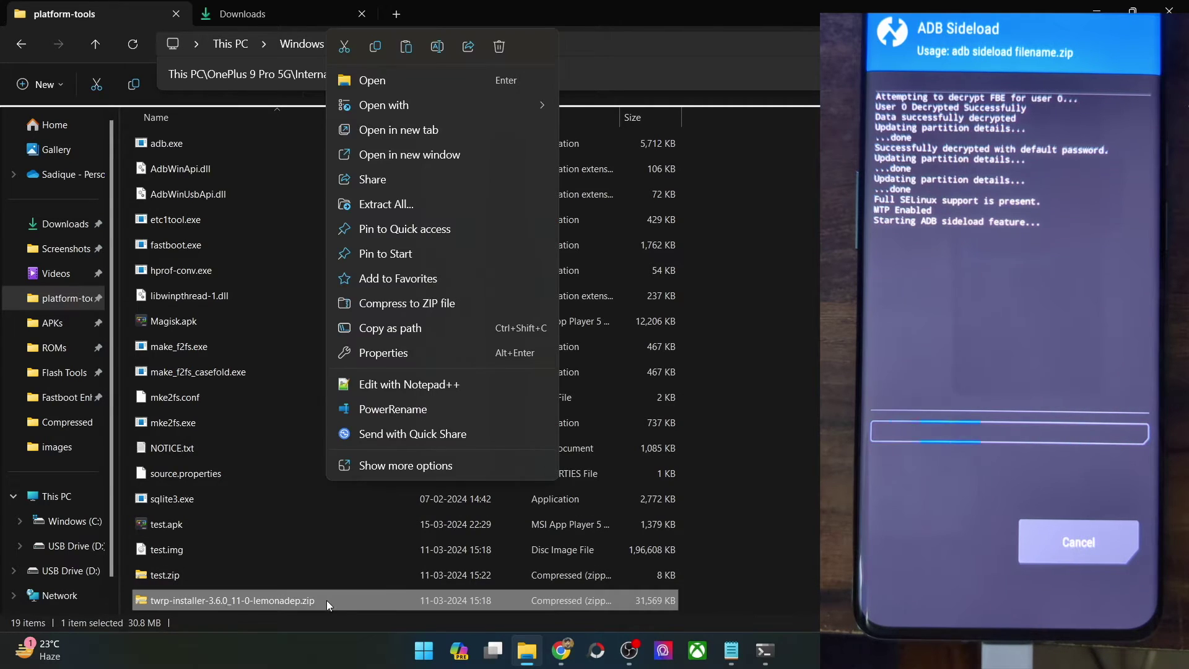
pyautogui.click(437, 46)
pyautogui.write('twrp')
pyautogui.press('Return')
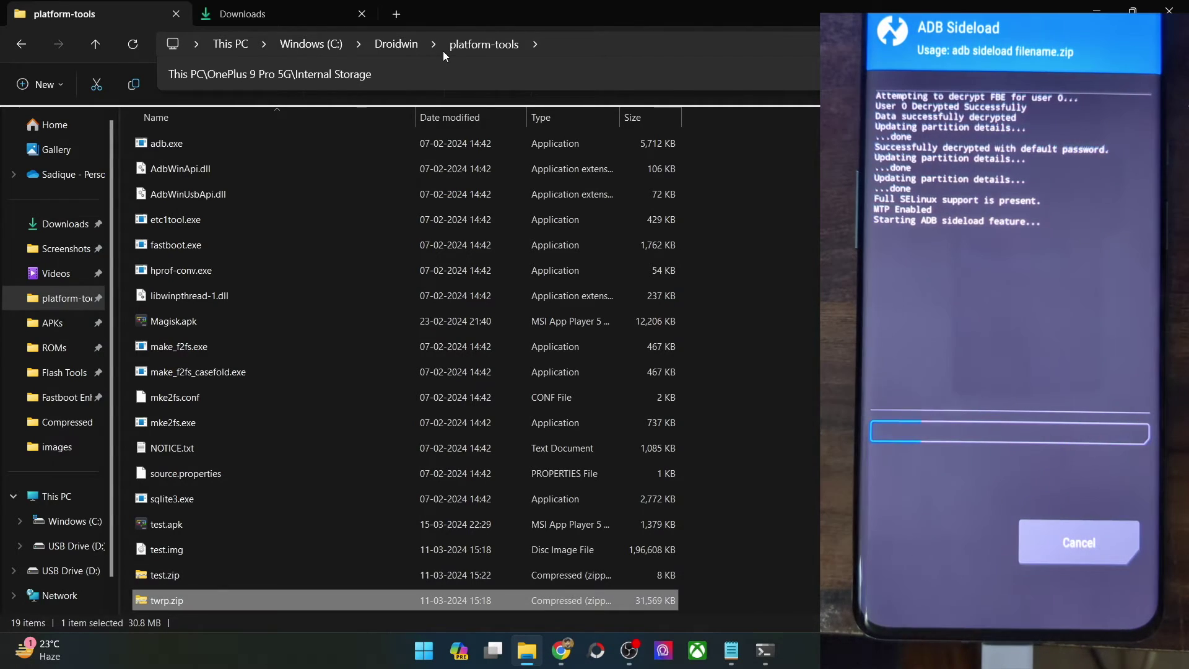
# Replace filename.zip with twrp.zip in the pending adb sideload command in the Command Prompt and run it
pyautogui.click(765, 650)
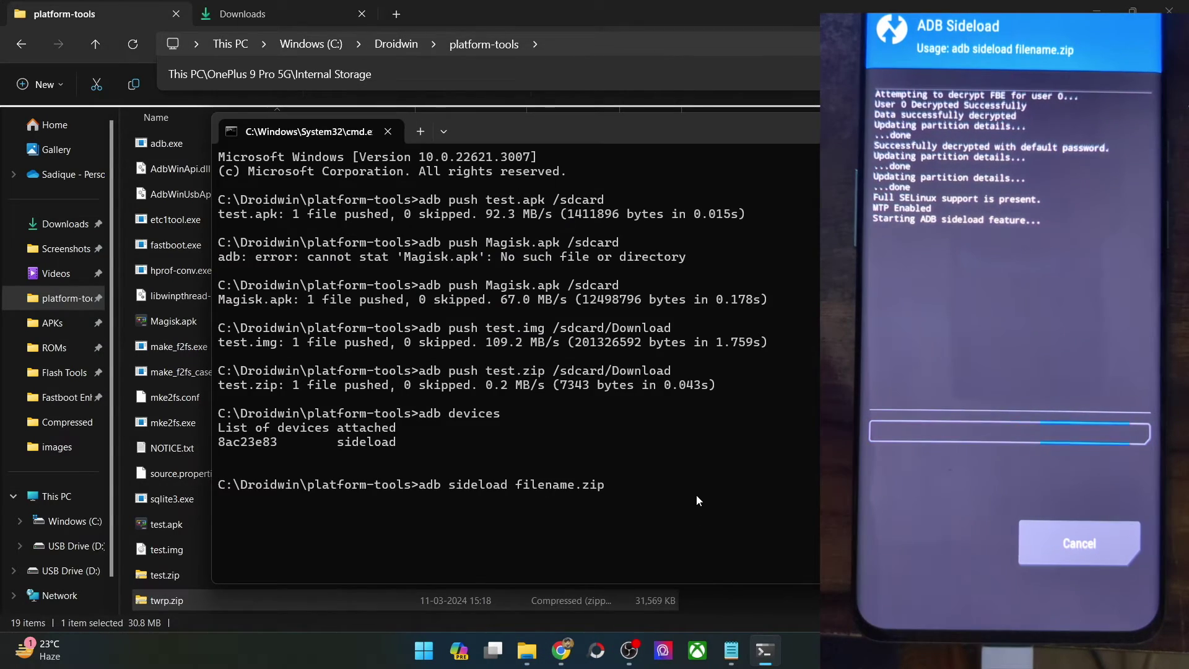
pyautogui.press('BackSpace')
pyautogui.press('BackSpace')
pyautogui.press('BackSpace')
pyautogui.press('BackSpace')
pyautogui.press('BackSpace')
pyautogui.press('BackSpace')
pyautogui.press('BackSpace')
pyautogui.press('BackSpace')
pyautogui.press('BackSpace')
pyautogui.press('BackSpace')
pyautogui.press('BackSpace')
pyautogui.press('BackSpace')
pyautogui.write('twrp.zi')
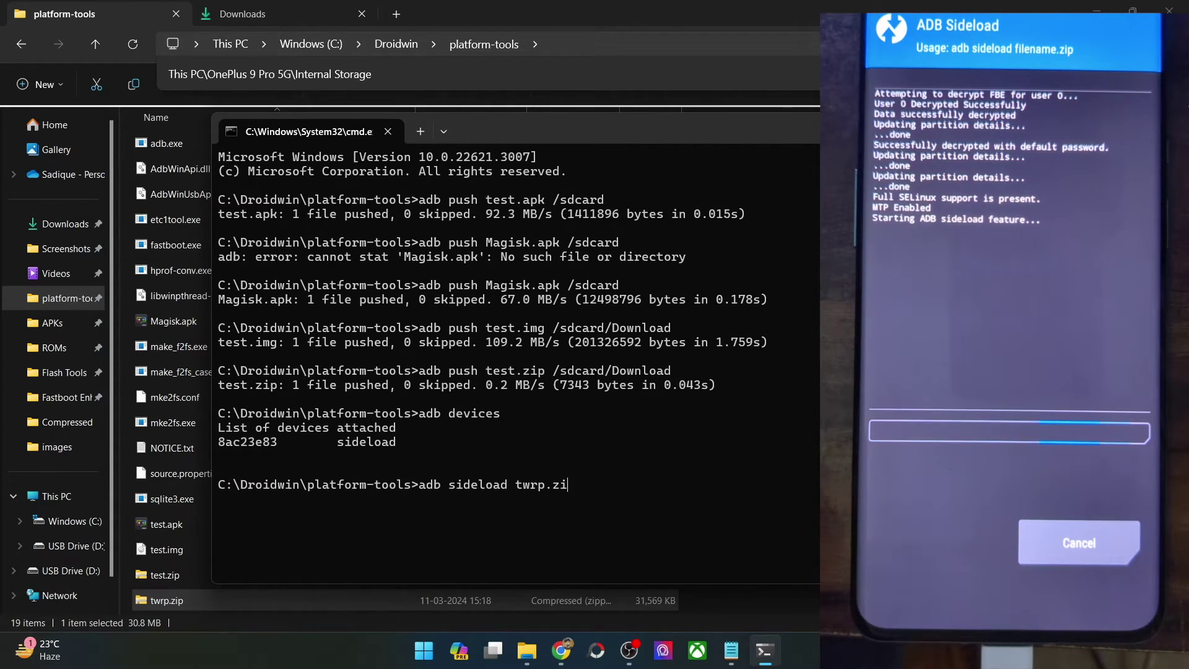
pyautogui.press('Return')
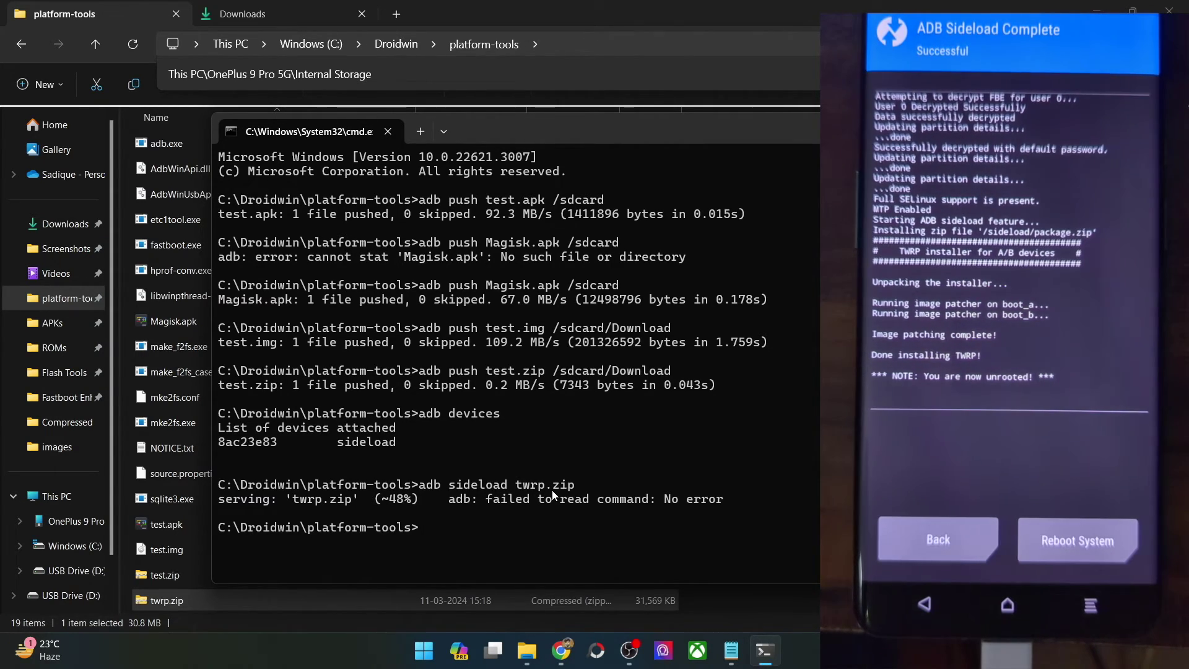
# Return to the Chrome guide and review its USB OTG transfer instructions, glancing briefly at File Explorer
pyautogui.click(561, 651)
pyautogui.scroll(20, 526, 513)
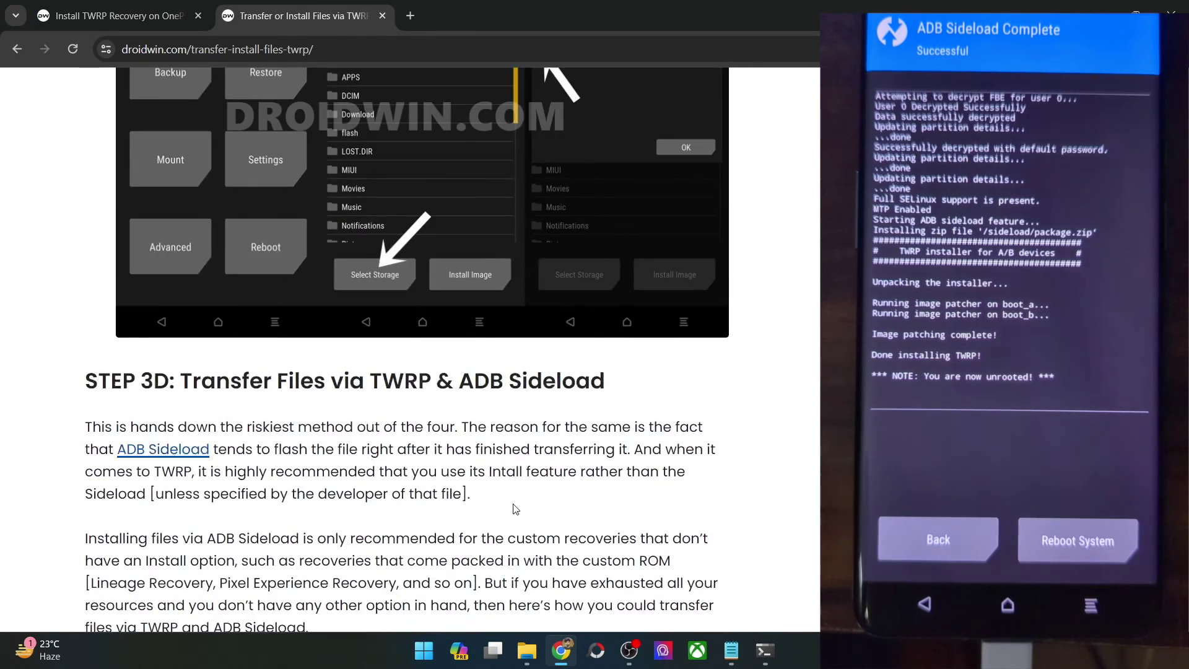
pyautogui.scroll(6, 513, 503)
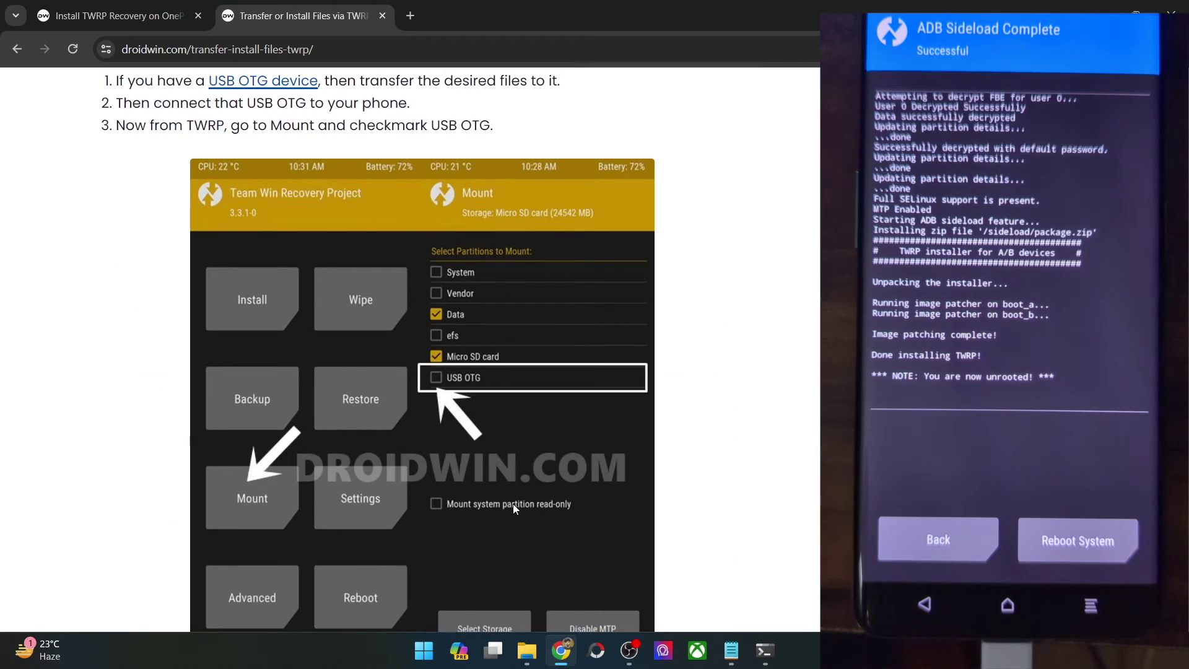
pyautogui.scroll(5, 513, 504)
pyautogui.scroll(-9, 513, 504)
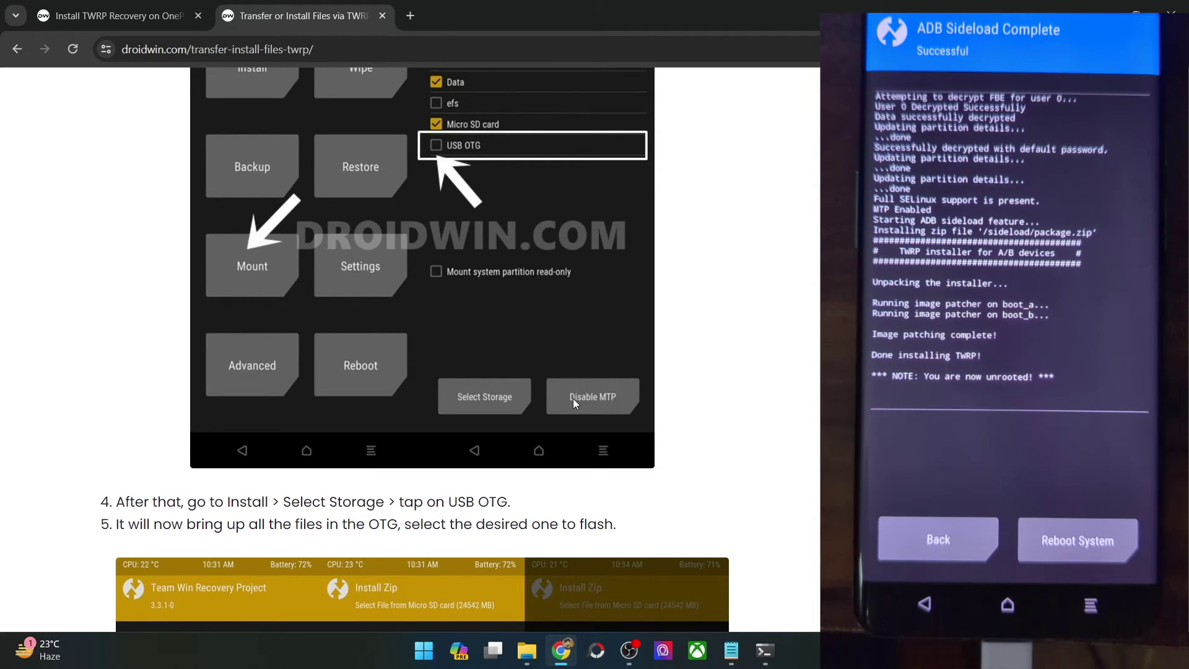
pyautogui.click(526, 650)
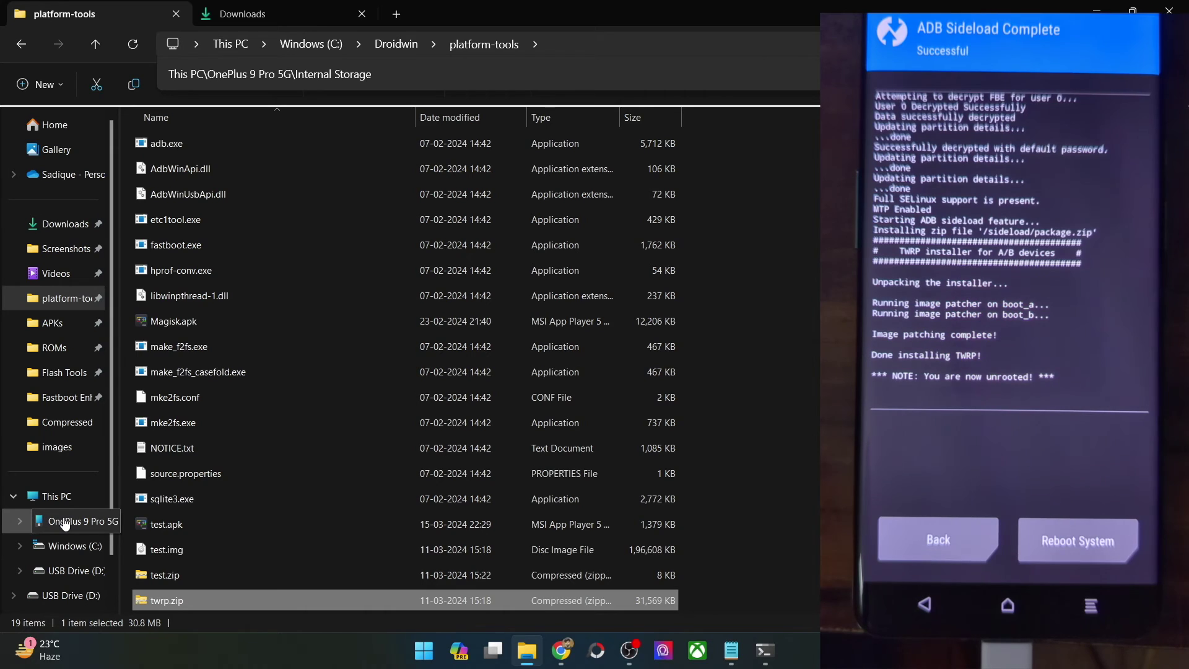
pyautogui.click(561, 650)
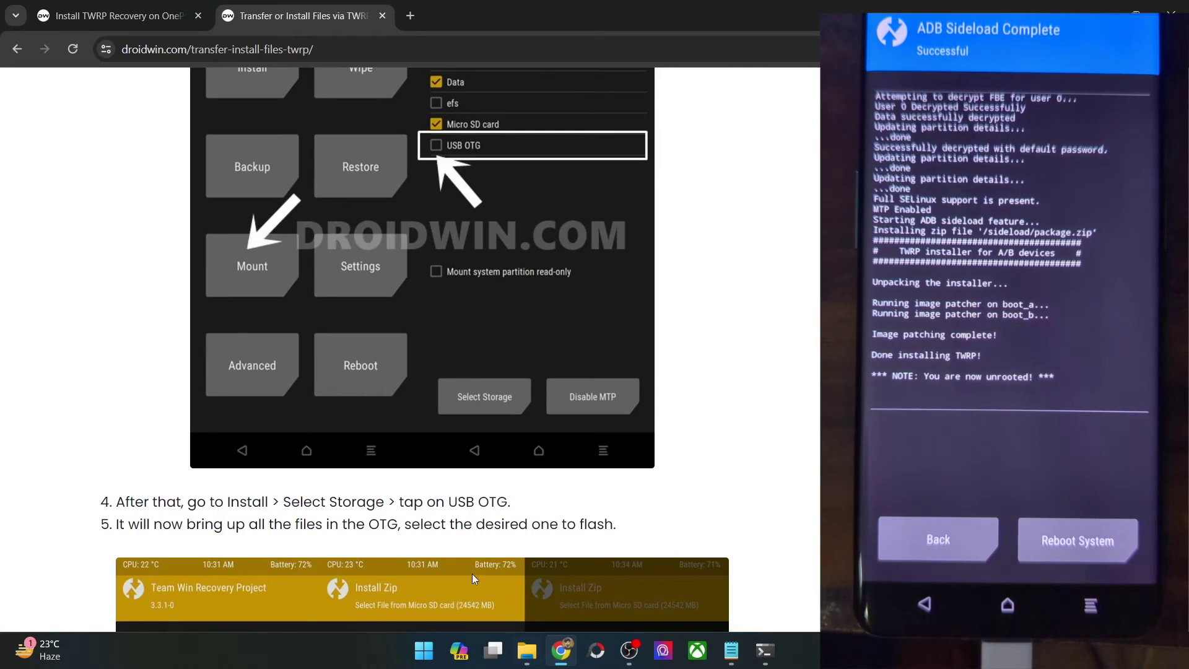
# Review the guide's STEP 3B ADB Push section and highlight the sdcard destination in the adb push command
pyautogui.middleClick(431, 472)
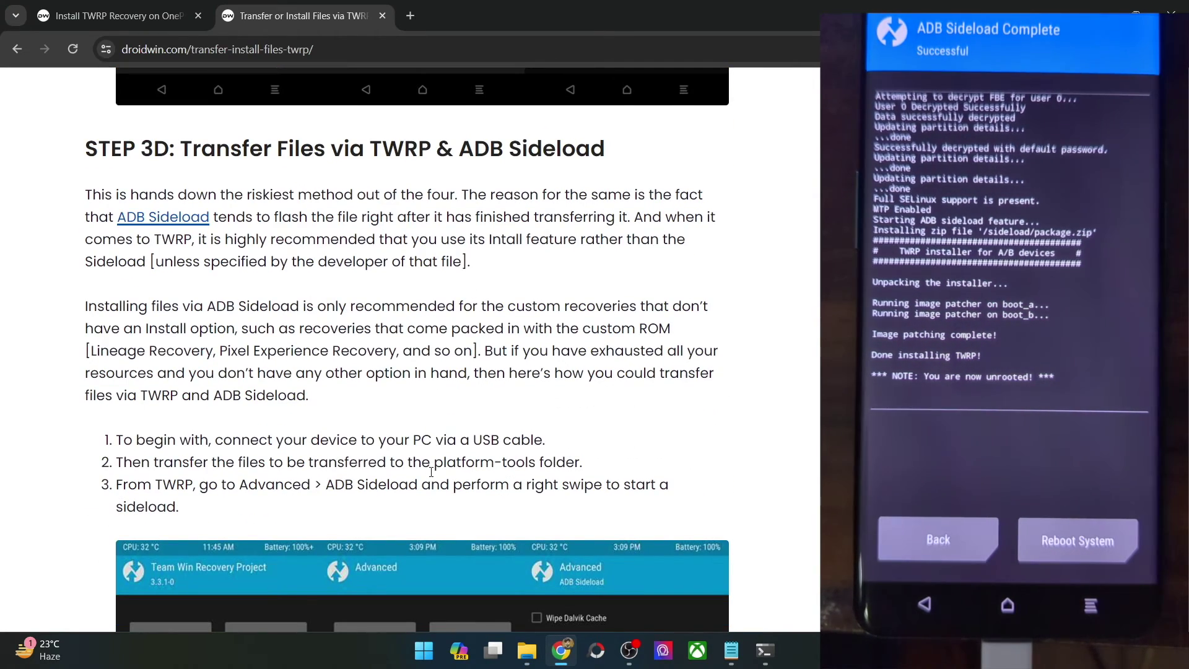
pyautogui.scroll(10, 458, 461)
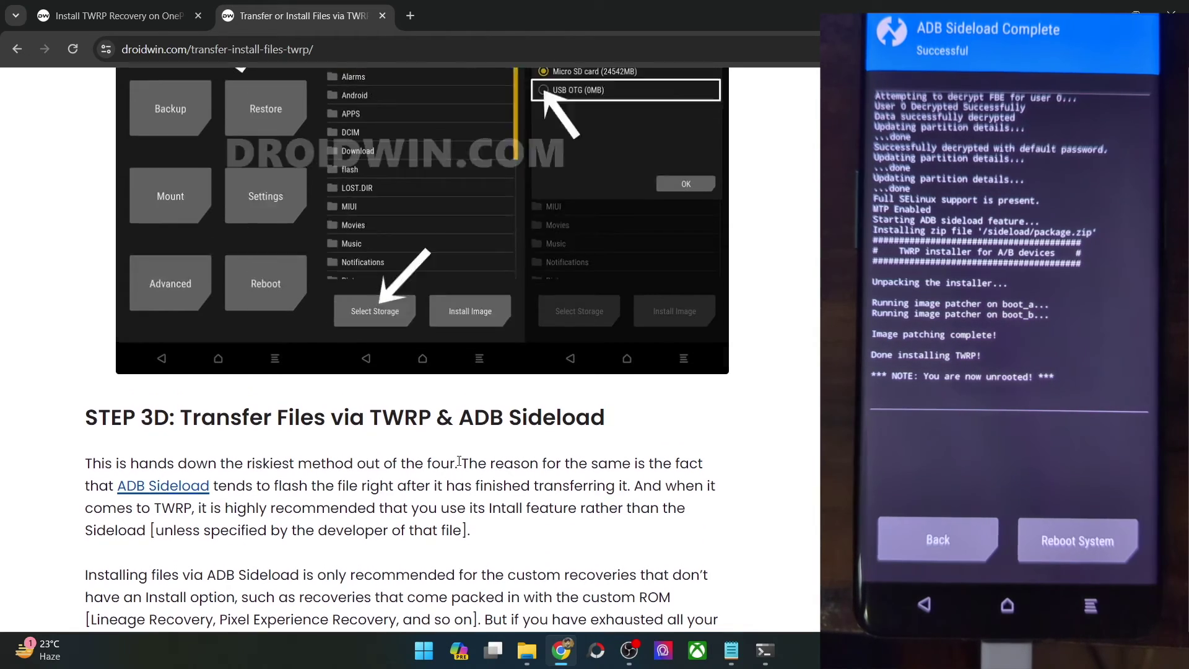
pyautogui.scroll(2, 458, 460)
pyautogui.scroll(-15, 459, 460)
pyautogui.scroll(3, 458, 461)
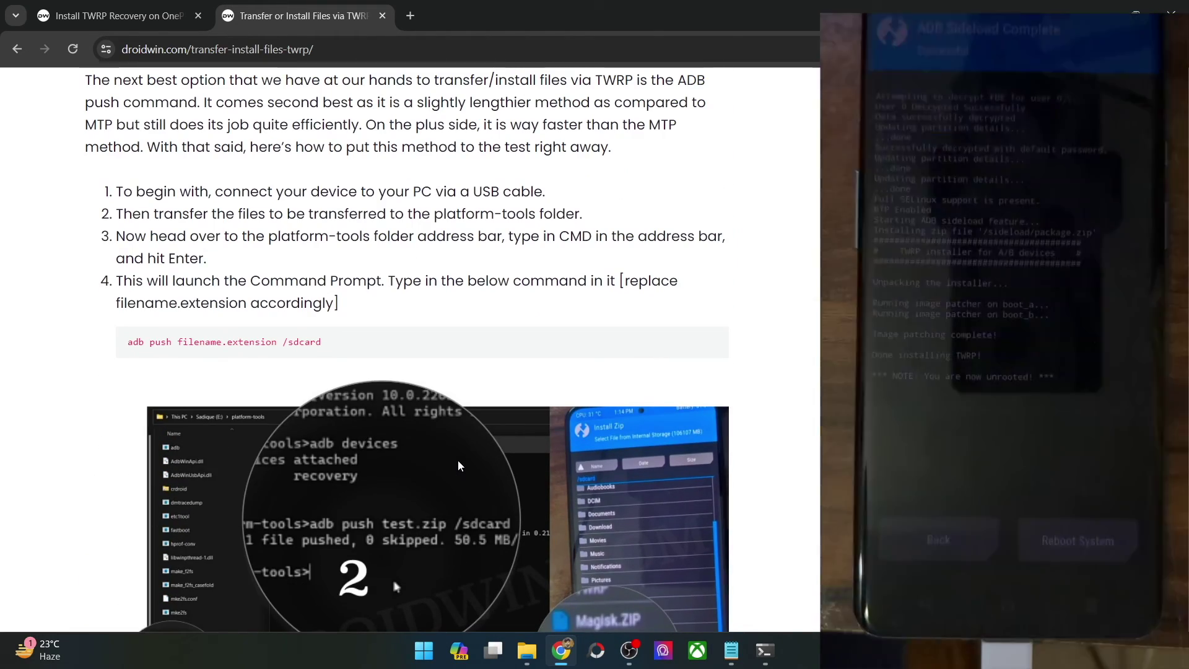
pyautogui.scroll(3, 459, 461)
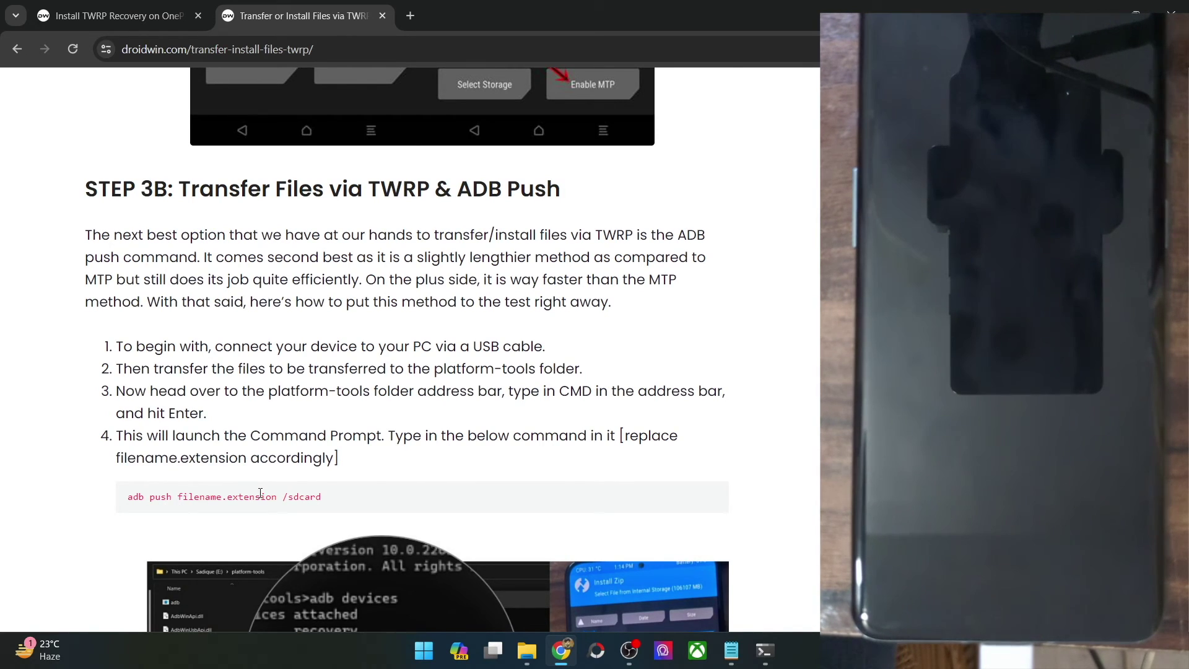
pyautogui.moveTo(289, 497); pyautogui.dragTo(318, 499)
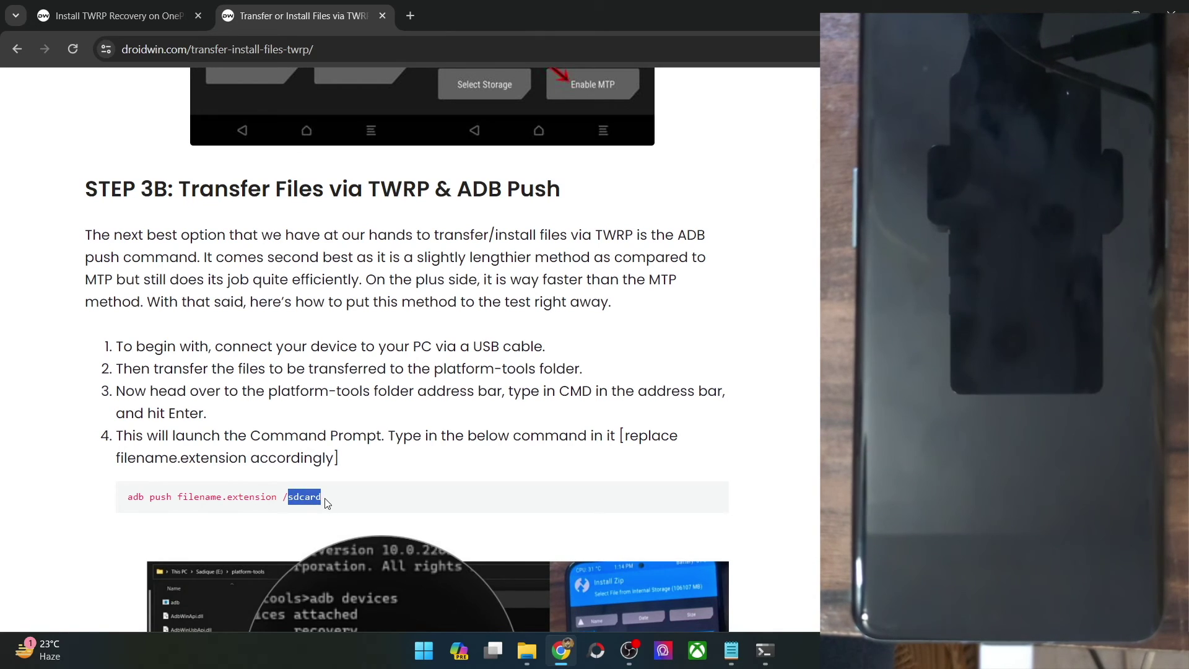
pyautogui.click(327, 503)
pyautogui.doubleClick(305, 499)
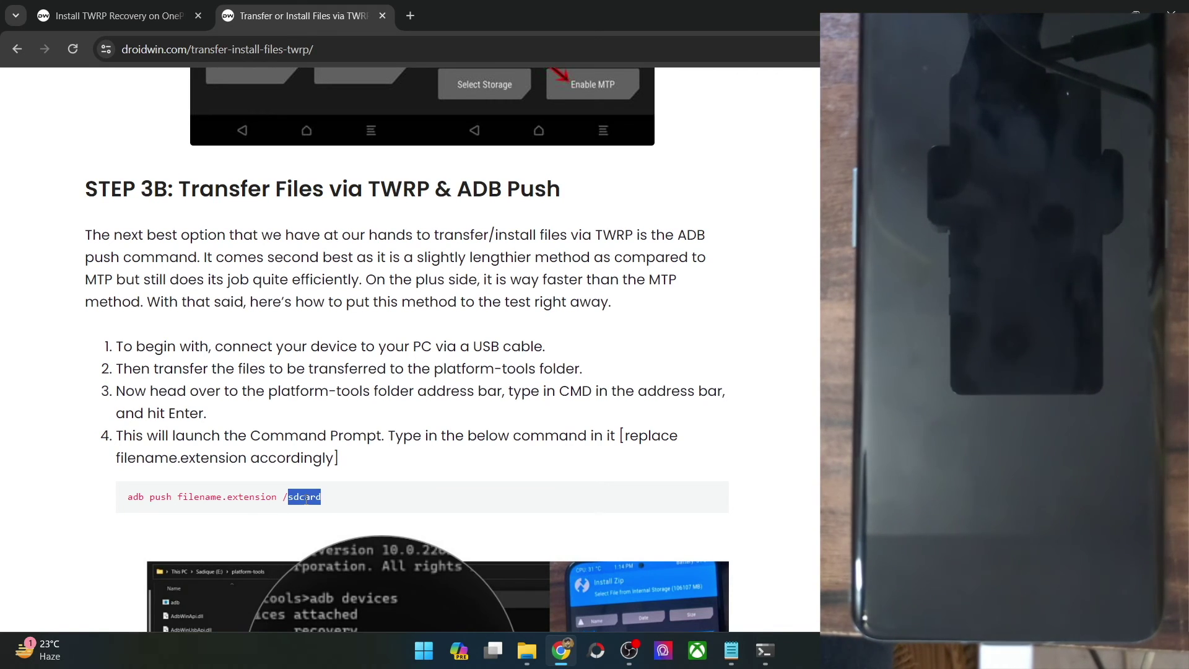
# Review the guide from the ADB push example through USB OTG and highlight ADB Sideload in the STEP 3D heading
pyautogui.scroll(-5, 364, 384)
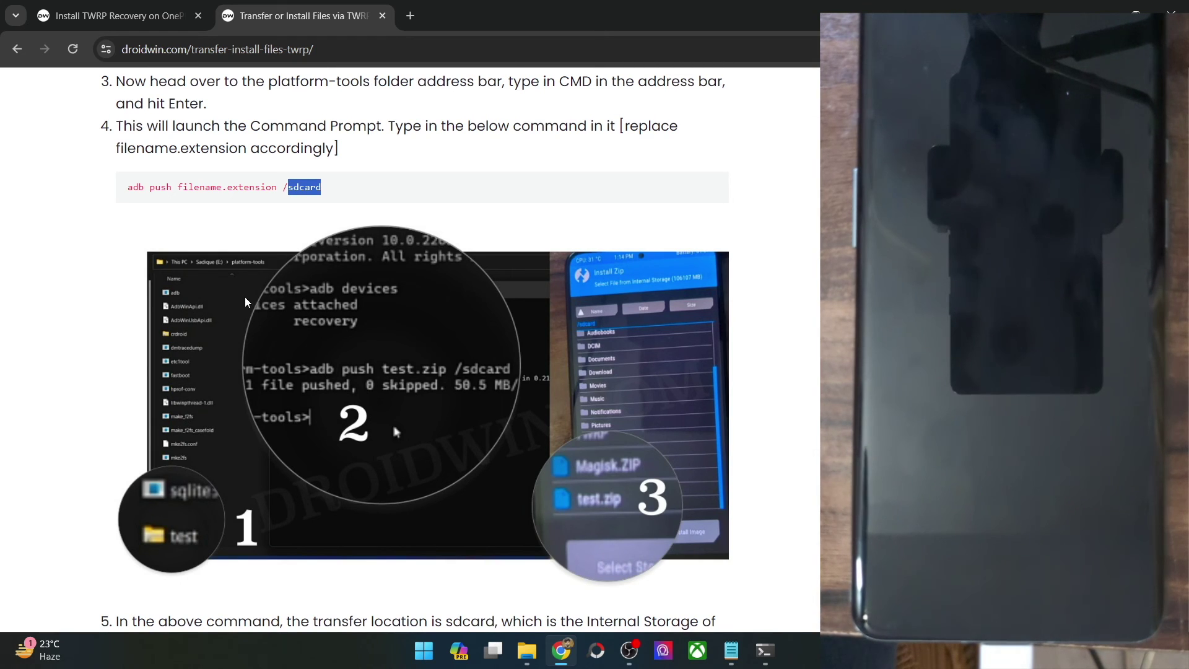
pyautogui.scroll(-13, 246, 301)
pyautogui.scroll(-14, 230, 302)
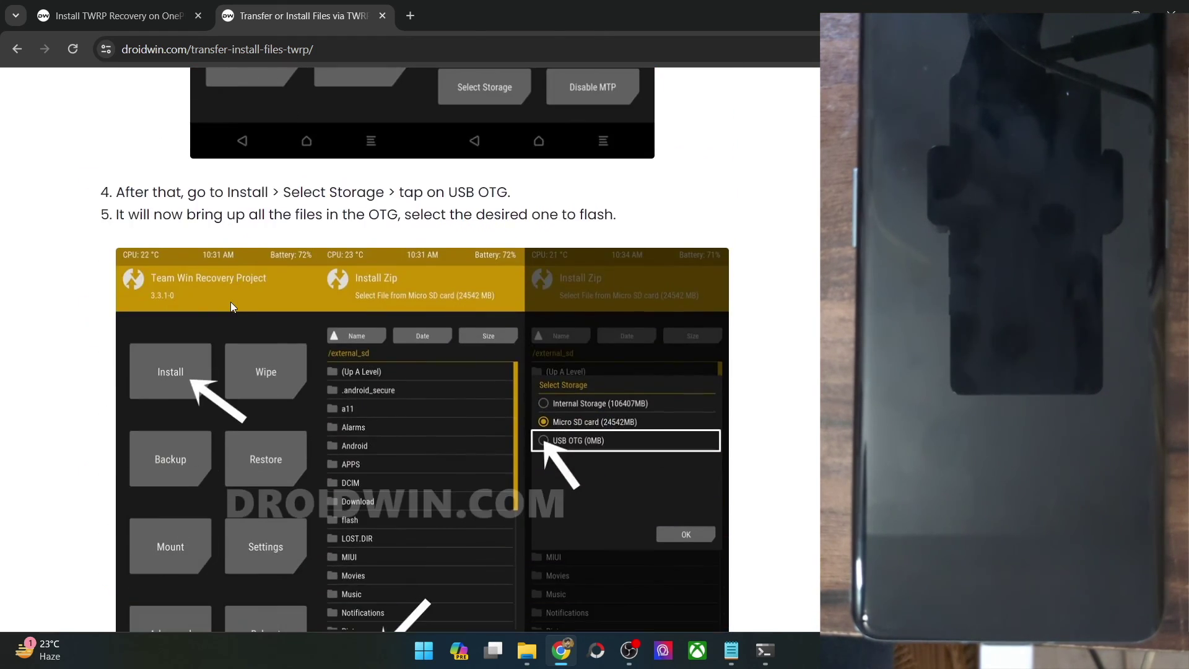
pyautogui.moveTo(459, 372); pyautogui.dragTo(656, 372)
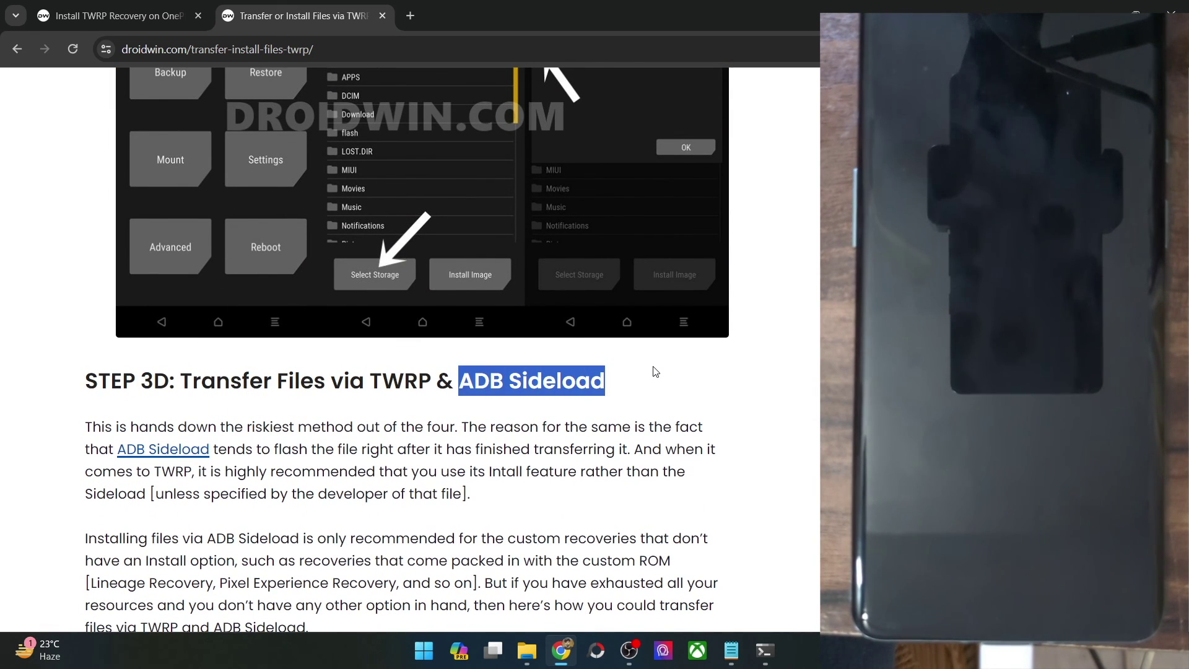